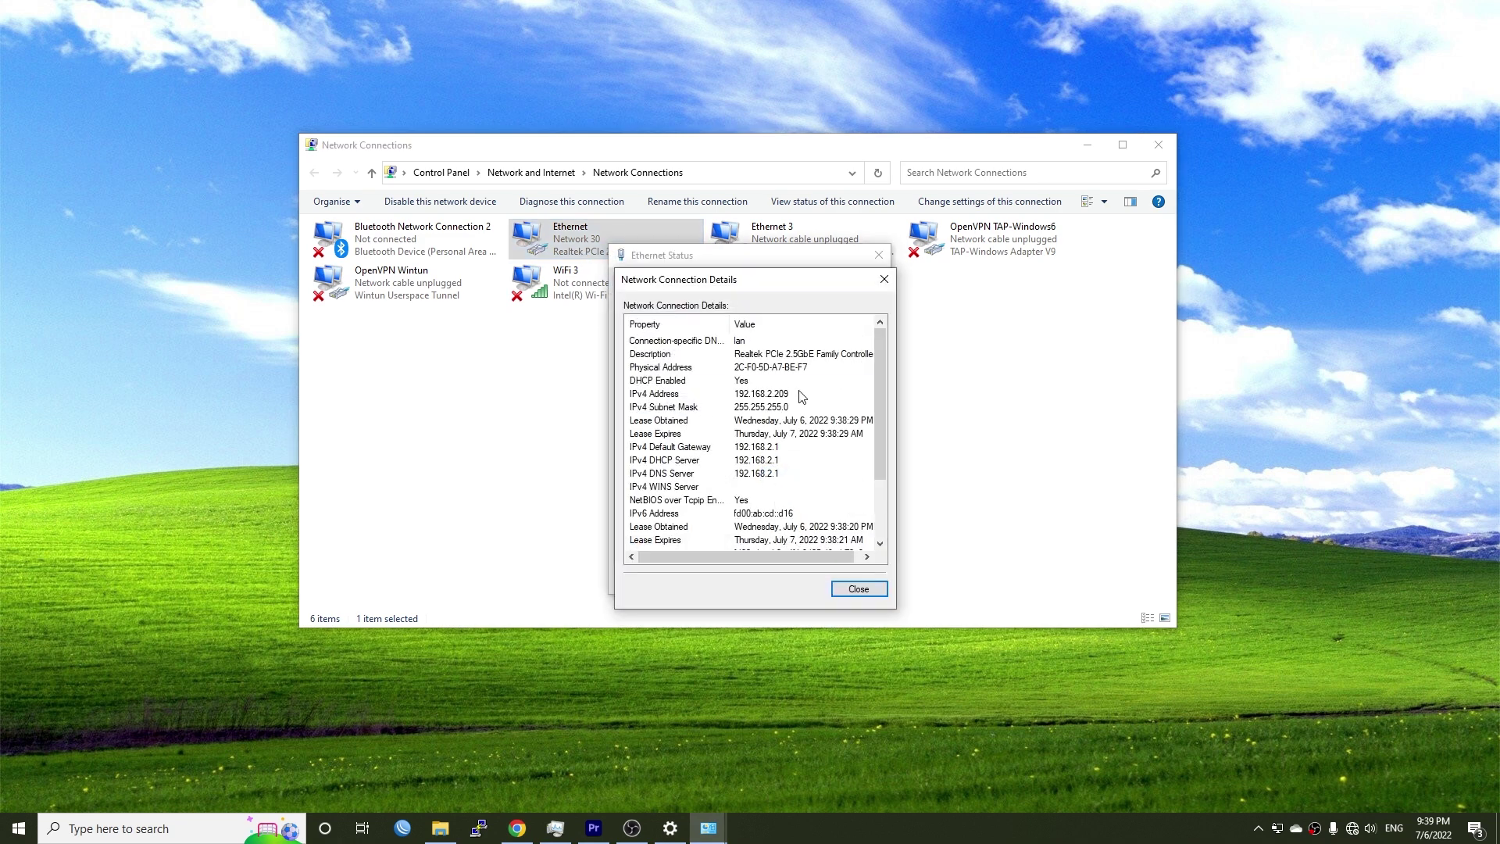
- Confirm Ethernet details show IPv4 192.168.2.209 and gateway 192.168.2.1, then close the dialog
{"action": "left_click", "coordinate": [801, 394]}
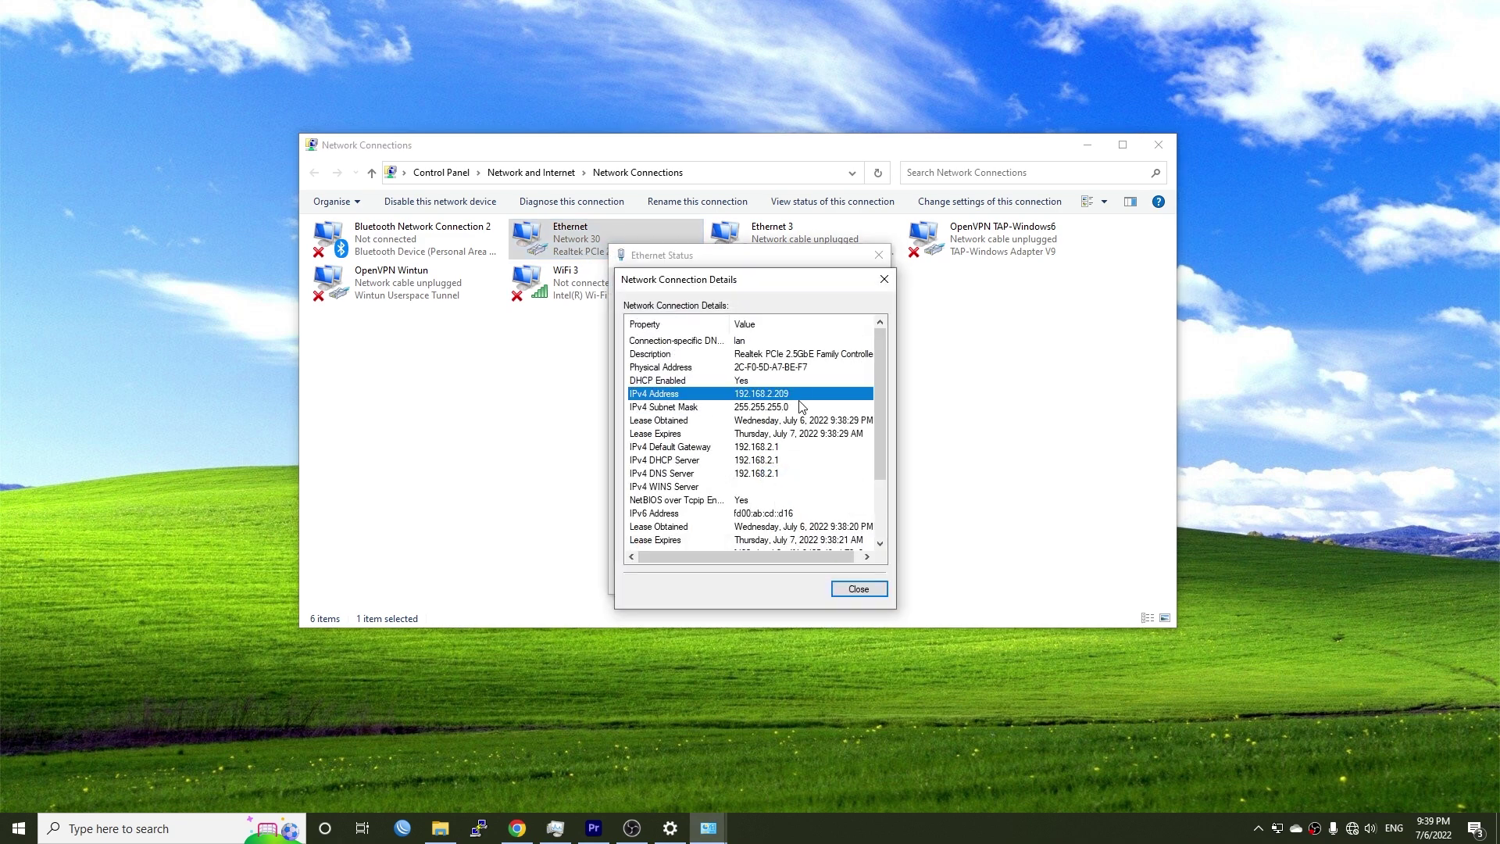
{"action": "left_click", "coordinate": [796, 446]}
{"action": "left_click", "coordinate": [885, 280]}
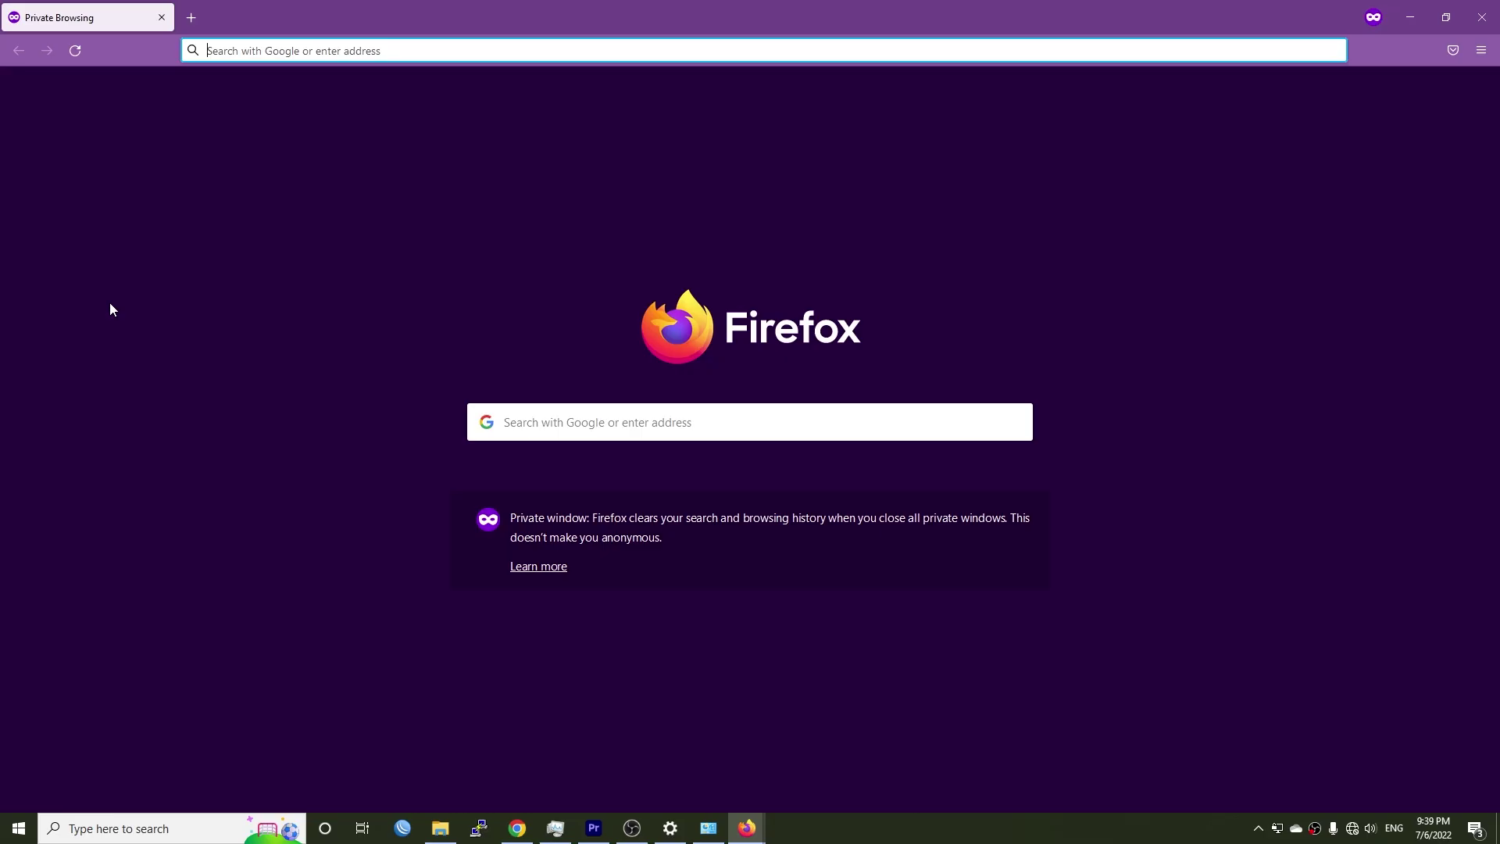
- Load 192.168.2.1, log in to LuCI as root, and decline saving the login
{"action": "type", "text": "1"}
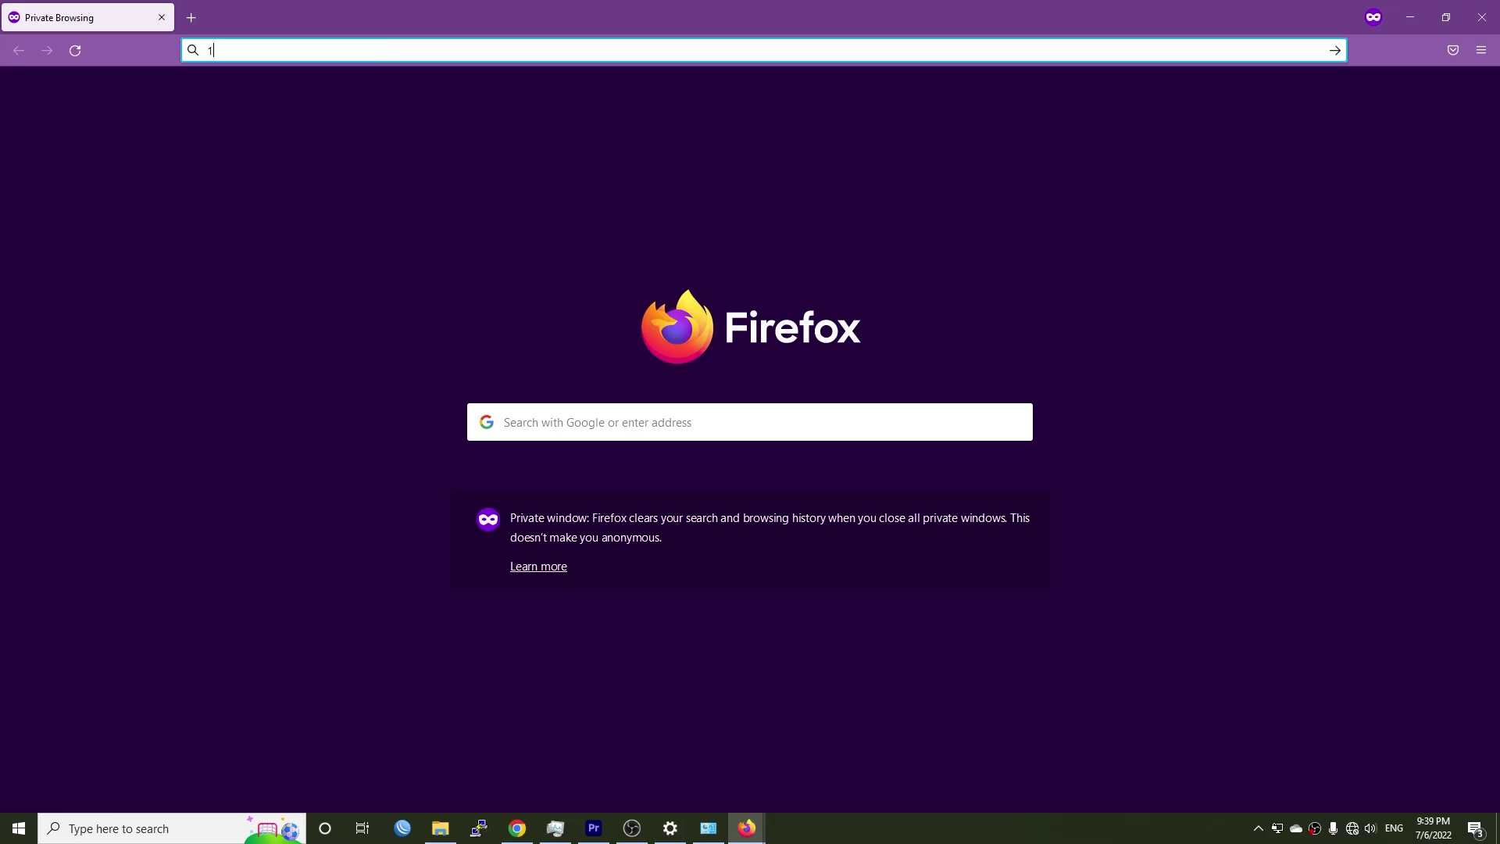
{"action": "type", "text": "92.168.2.1"}
{"action": "key", "text": "Return"}
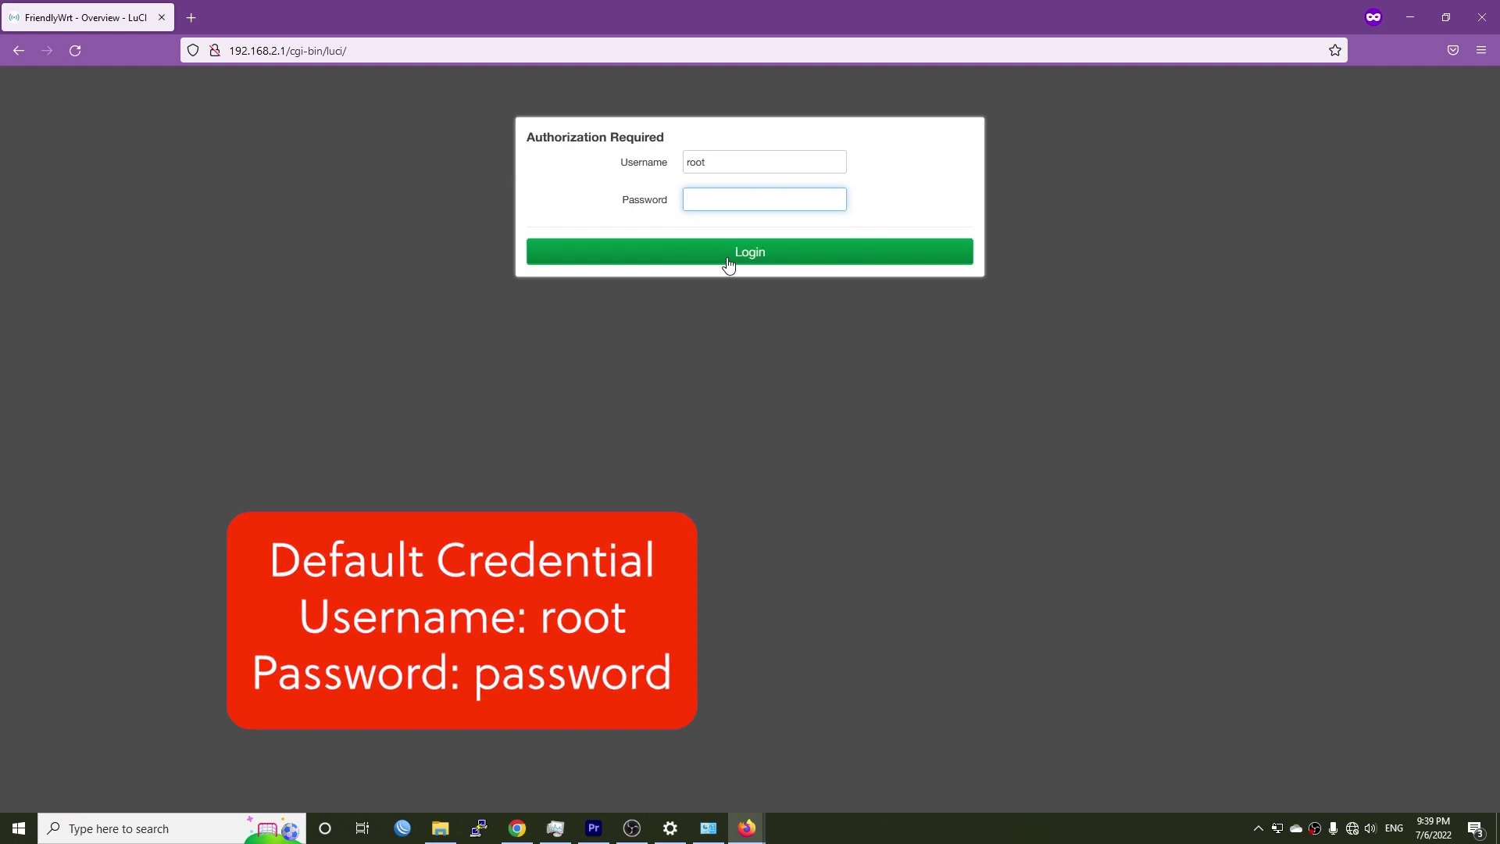
{"action": "left_click", "coordinate": [730, 255]}
{"action": "left_click", "coordinate": [766, 207]}
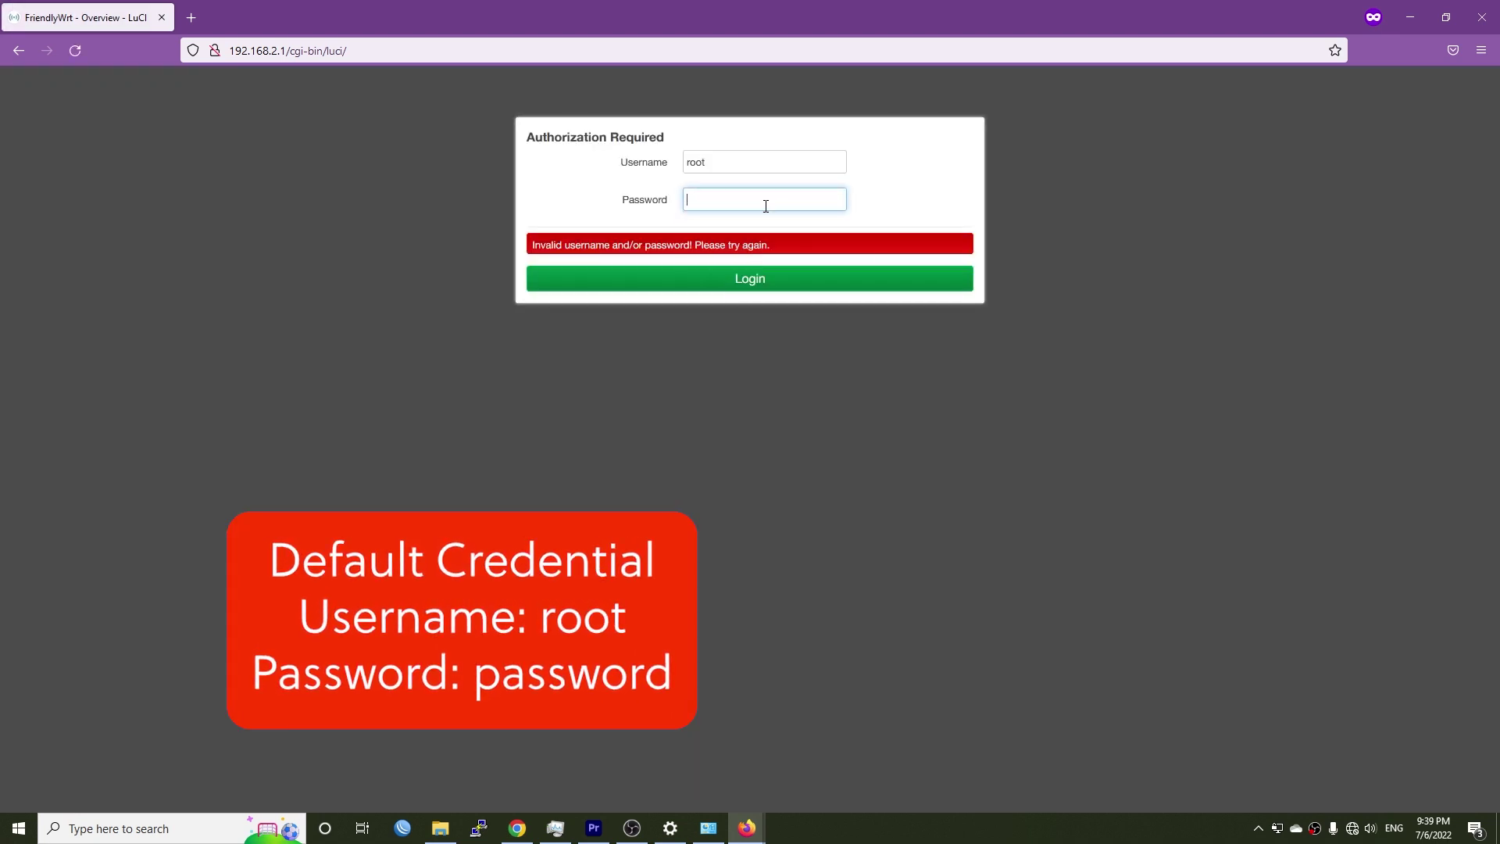
{"action": "key", "text": "Return"}
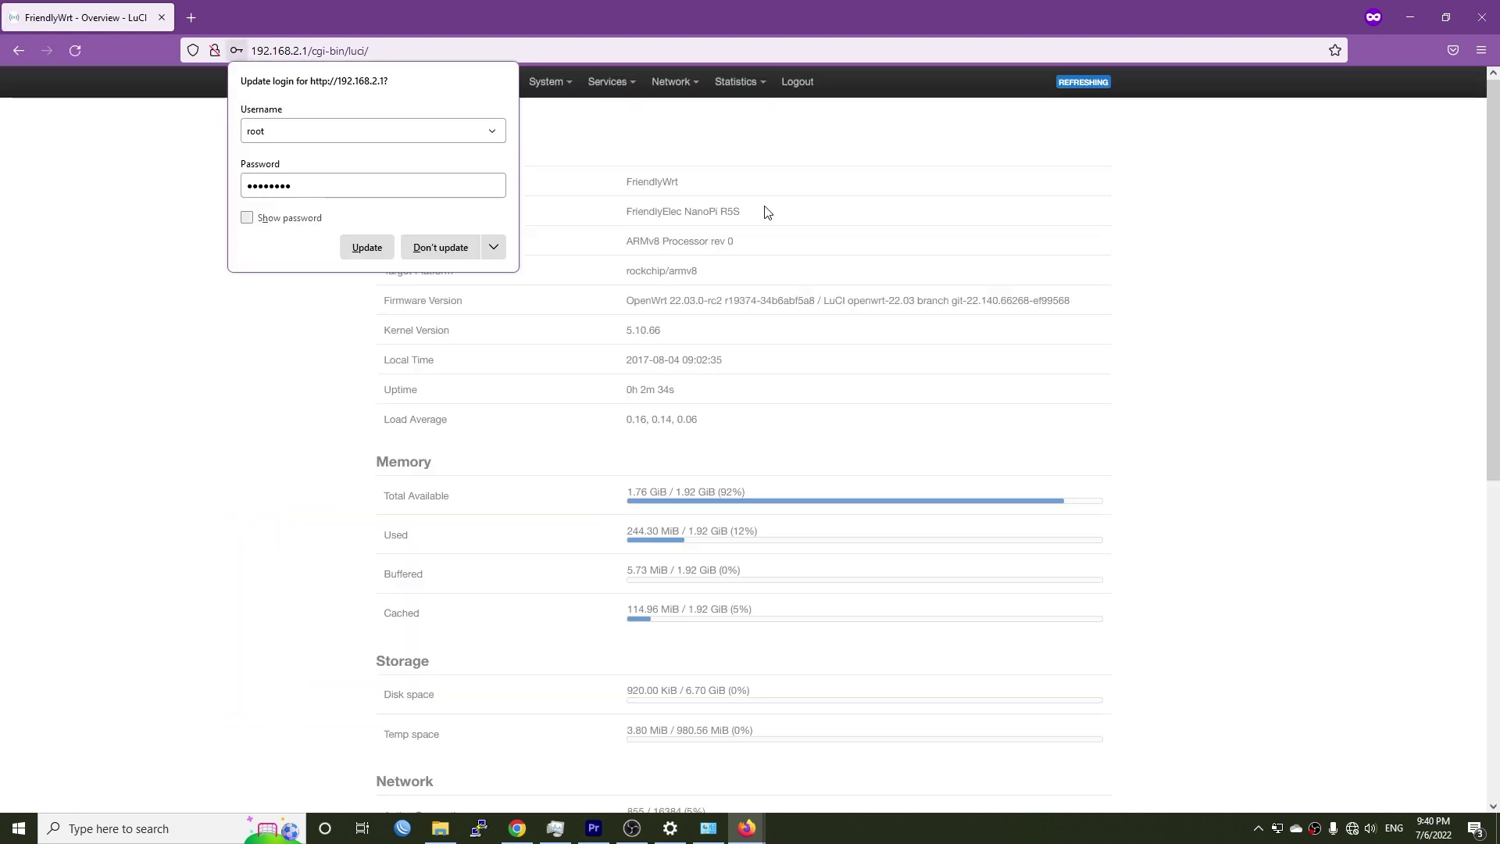
{"action": "left_click", "coordinate": [437, 247]}
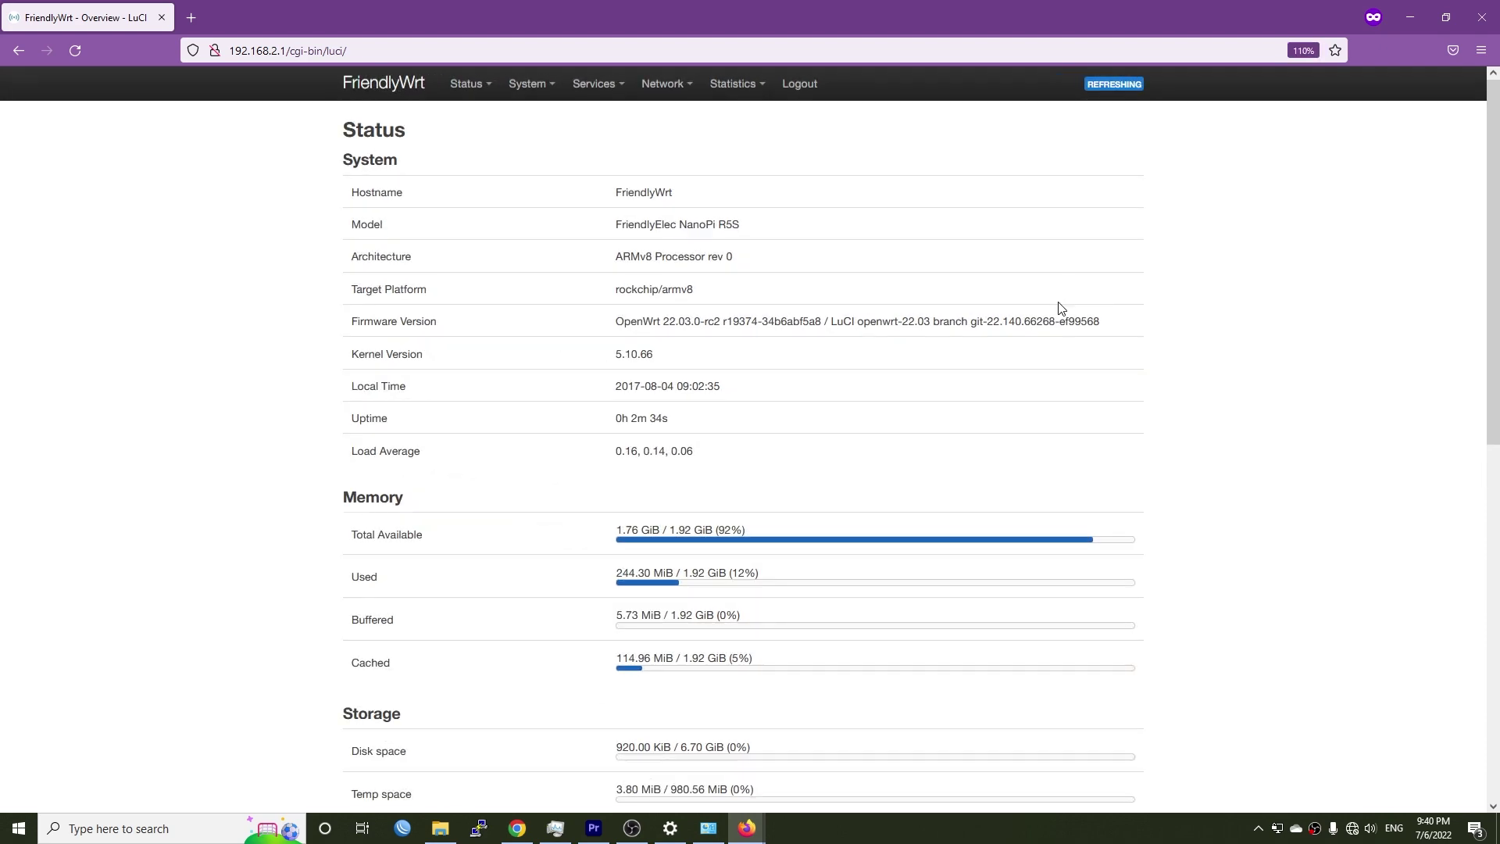
- Zoom the Status page to 120% and highlight hostname, NanoPi R5S model and firmware version
{"action": "key", "text": "ctrl+plus"}
{"action": "key", "text": "ctrl+plus"}
{"action": "key", "text": "ctrl"}
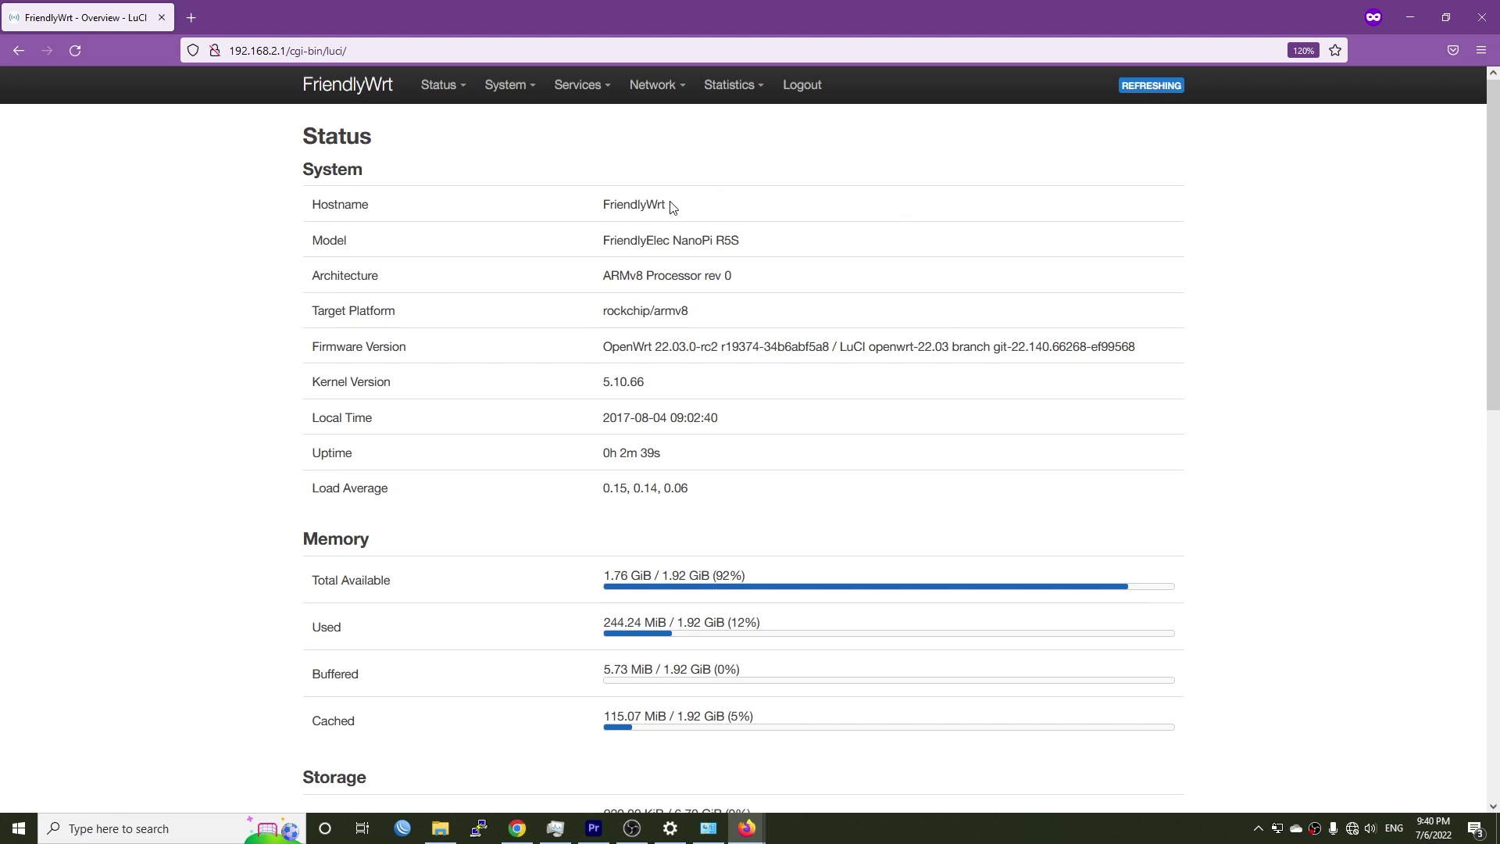
{"action": "left_click_drag", "start_coordinate": [671, 207], "coordinate": [597, 209]}
{"action": "left_click_drag", "start_coordinate": [764, 241], "coordinate": [604, 240]}
{"action": "left_click_drag", "start_coordinate": [1154, 353], "coordinate": [588, 355]}
- Scroll through memory, storage, DHCP leases and Dynamic DNS sections, then back up
{"action": "scroll", "coordinate": [795, 358], "scroll_direction": "down", "scroll_amount": 2}
{"action": "scroll", "coordinate": [799, 361], "scroll_direction": "down", "scroll_amount": 2}
{"action": "scroll", "coordinate": [801, 364], "scroll_direction": "down", "scroll_amount": 3}
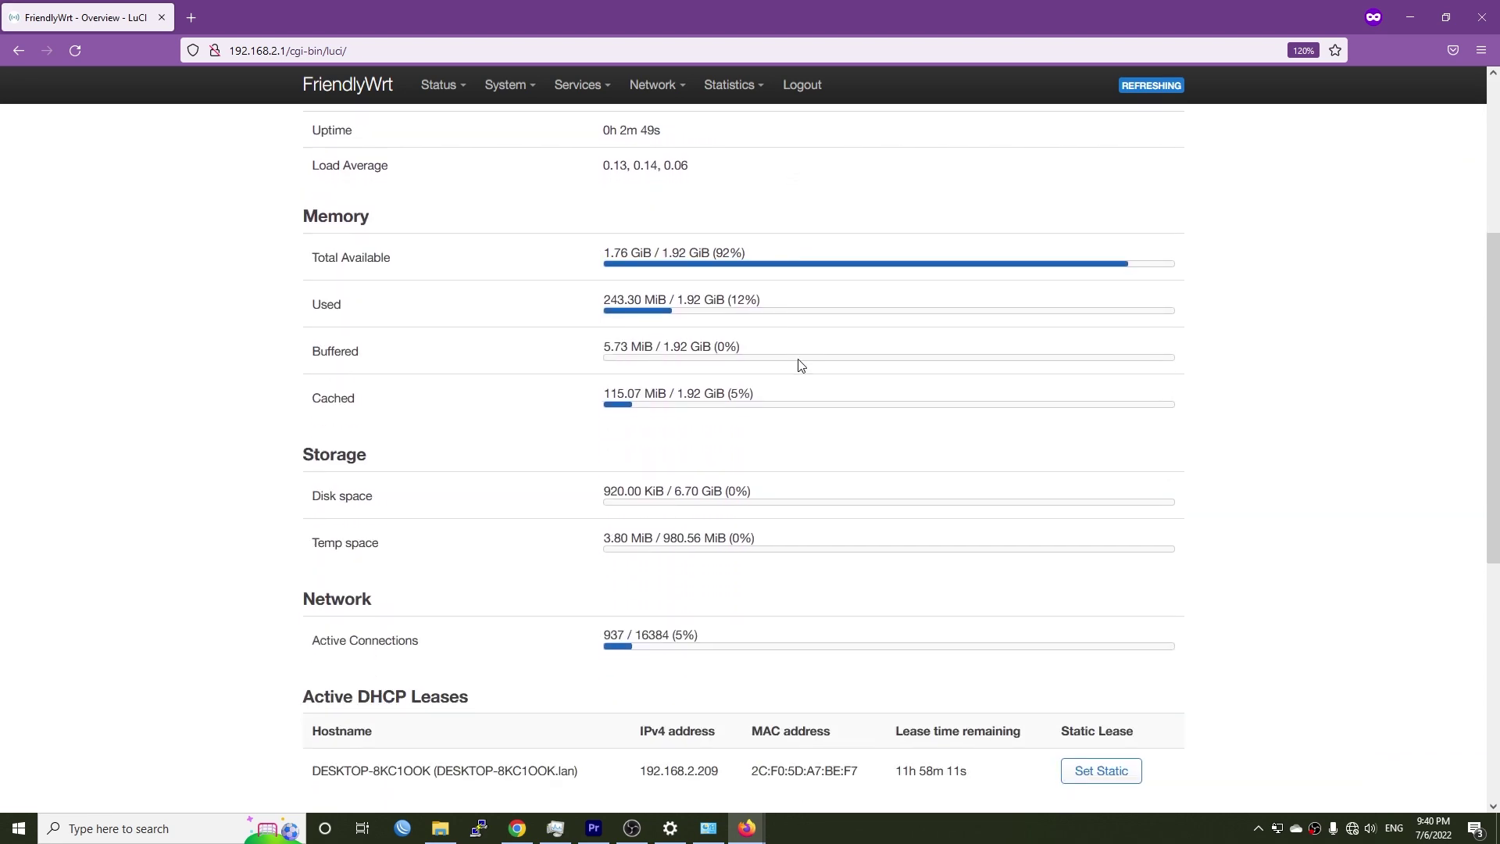
{"action": "scroll", "coordinate": [800, 365], "scroll_direction": "down", "scroll_amount": 2}
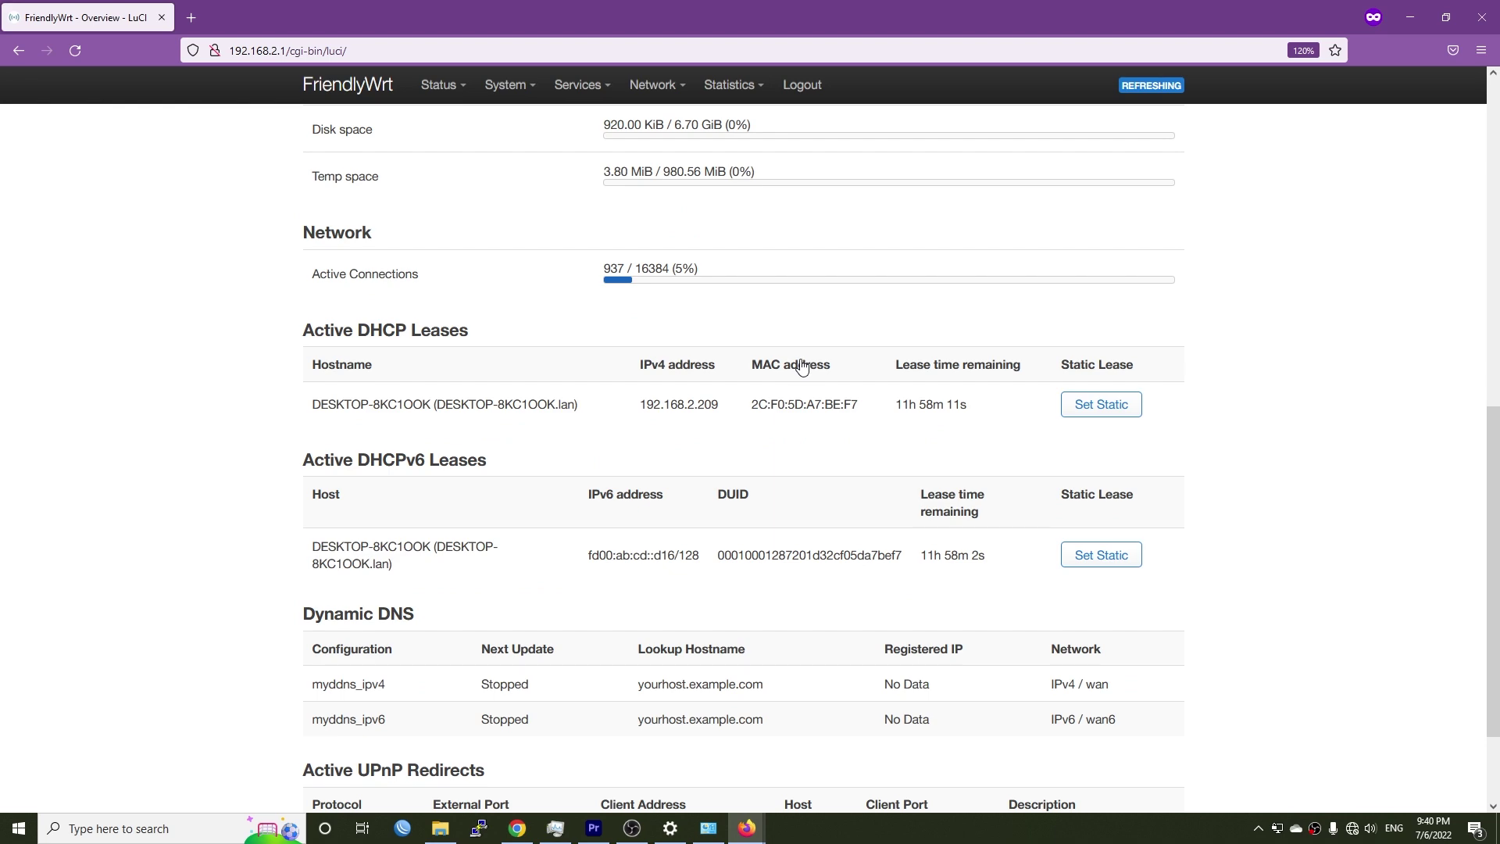
{"action": "scroll", "coordinate": [801, 365], "scroll_direction": "down", "scroll_amount": 2}
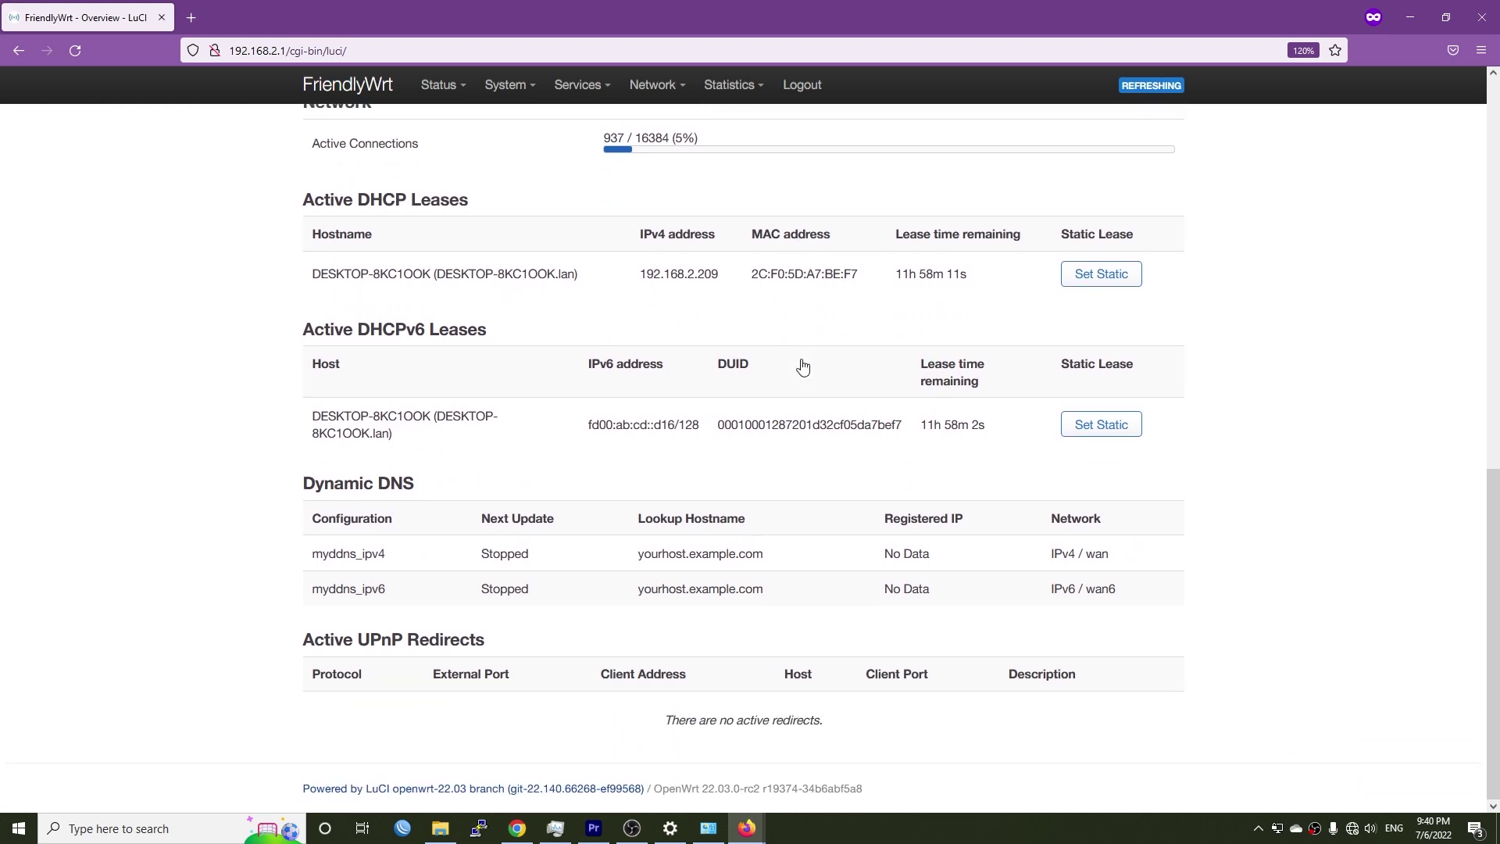
{"action": "scroll", "coordinate": [802, 365], "scroll_direction": "up", "scroll_amount": 6}
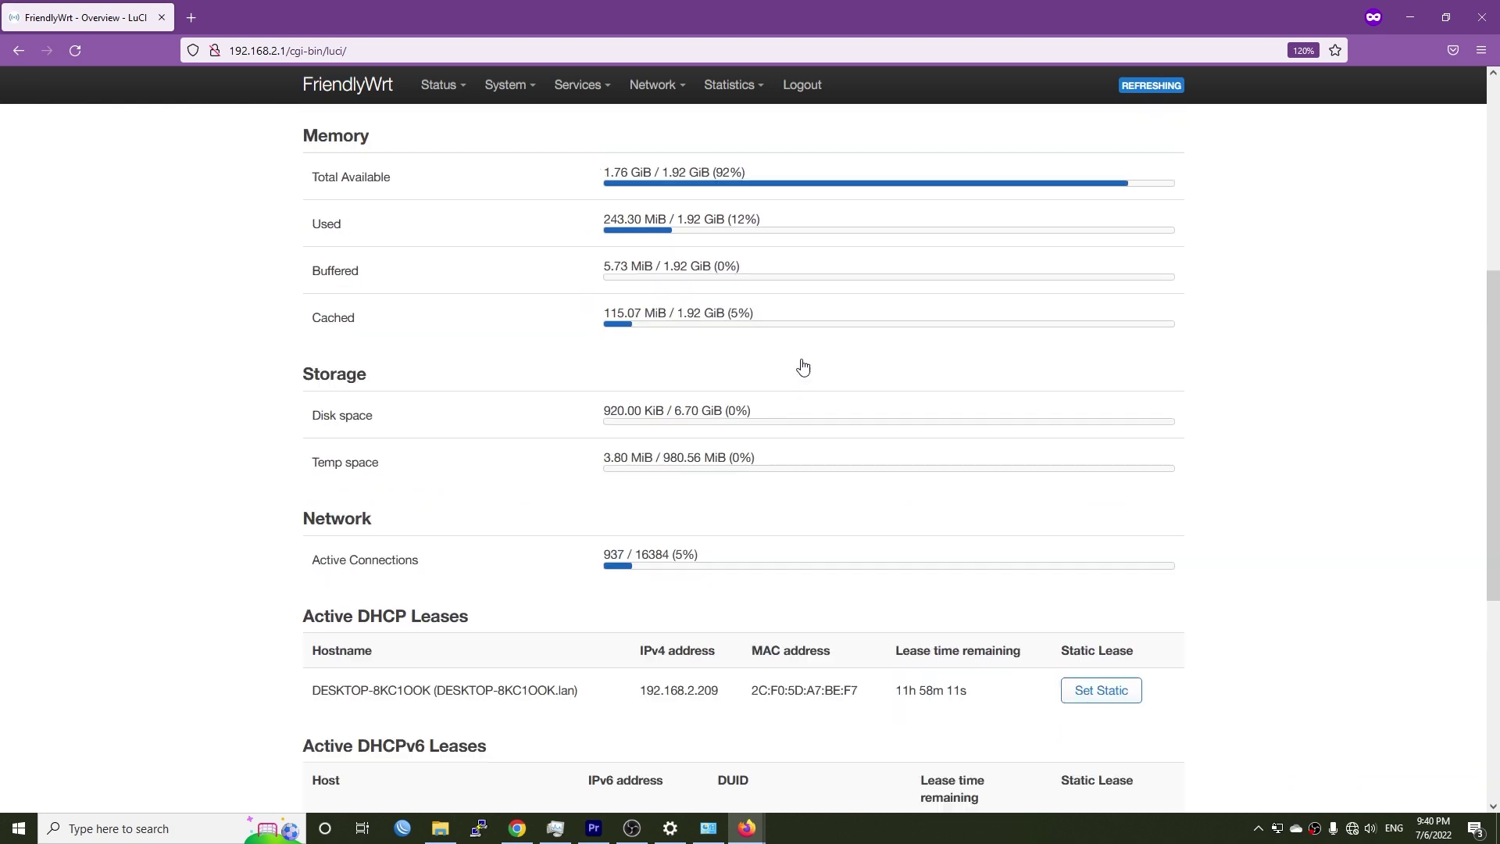
{"action": "scroll", "coordinate": [802, 365], "scroll_direction": "up", "scroll_amount": 2}
{"action": "scroll", "coordinate": [803, 365], "scroll_direction": "up", "scroll_amount": 5}
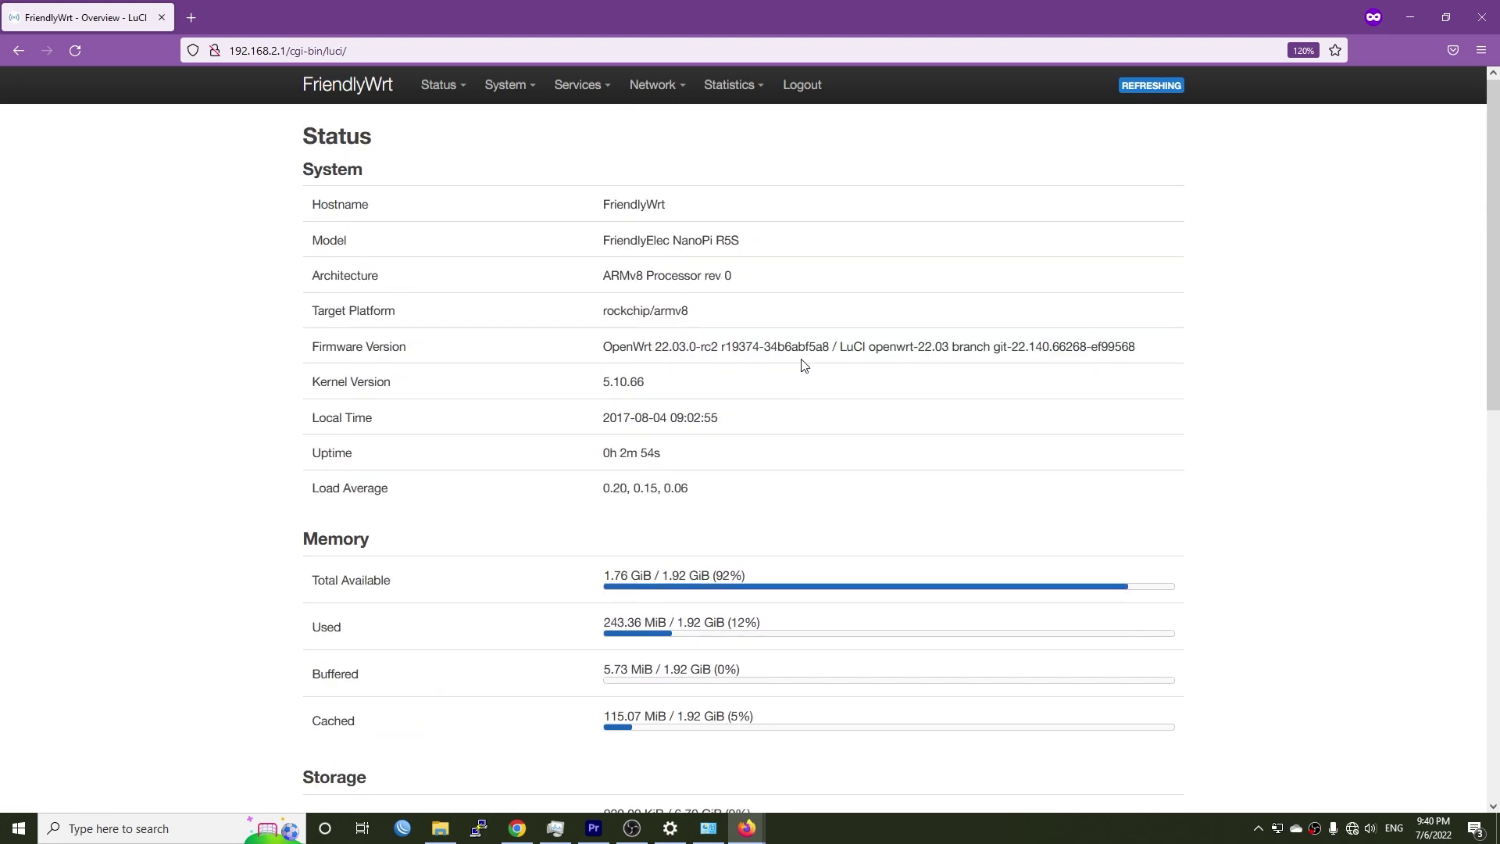
{"action": "mouse_move", "coordinate": [578, 84]}
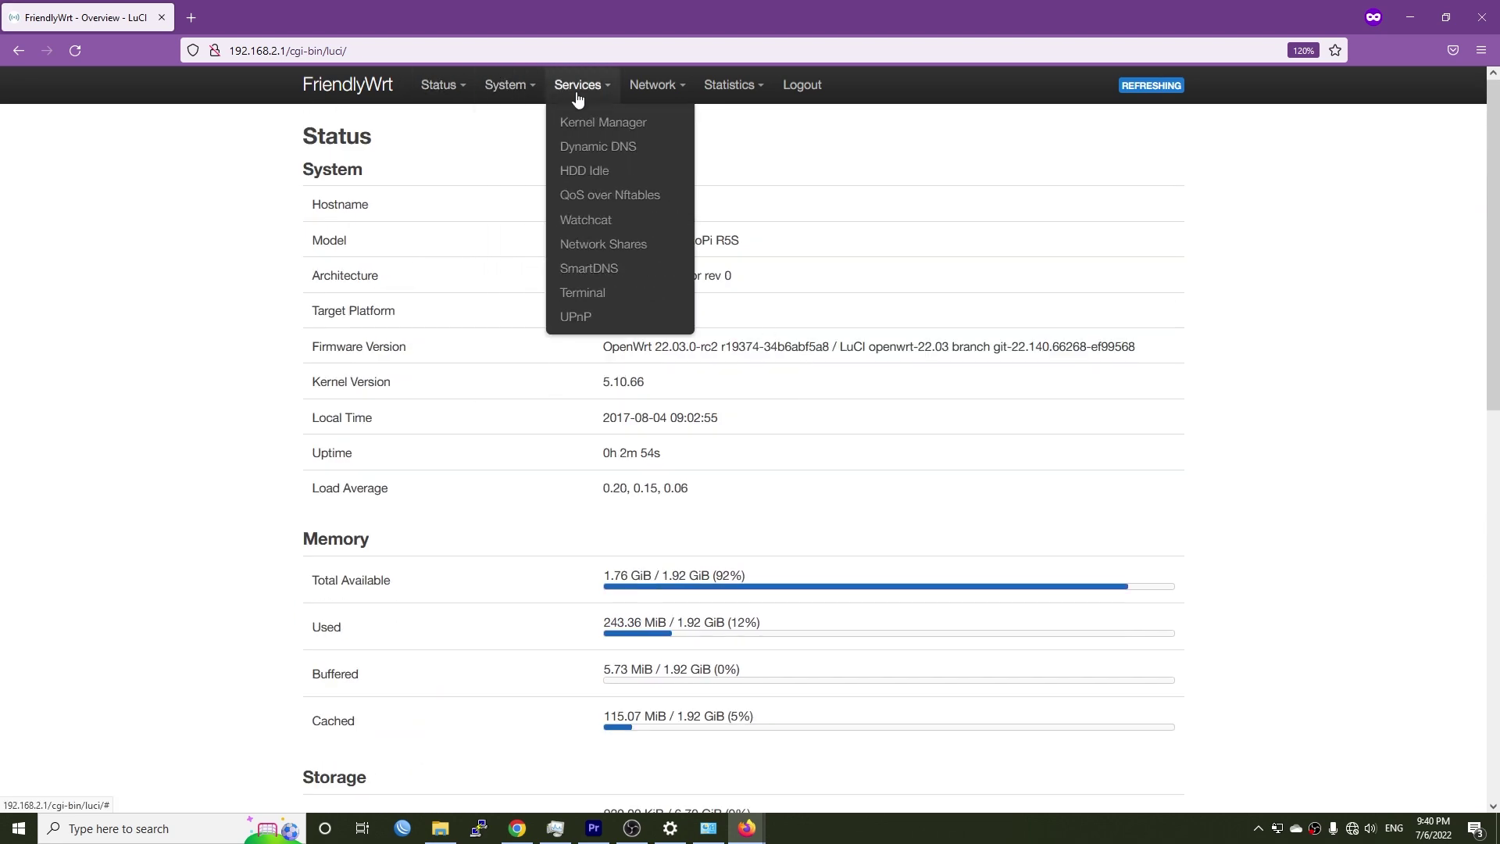
- Browse Kernel Manager, Dynamic DNS and QoS over Nftables, ending on Network > Interfaces
{"action": "left_click", "coordinate": [605, 125]}
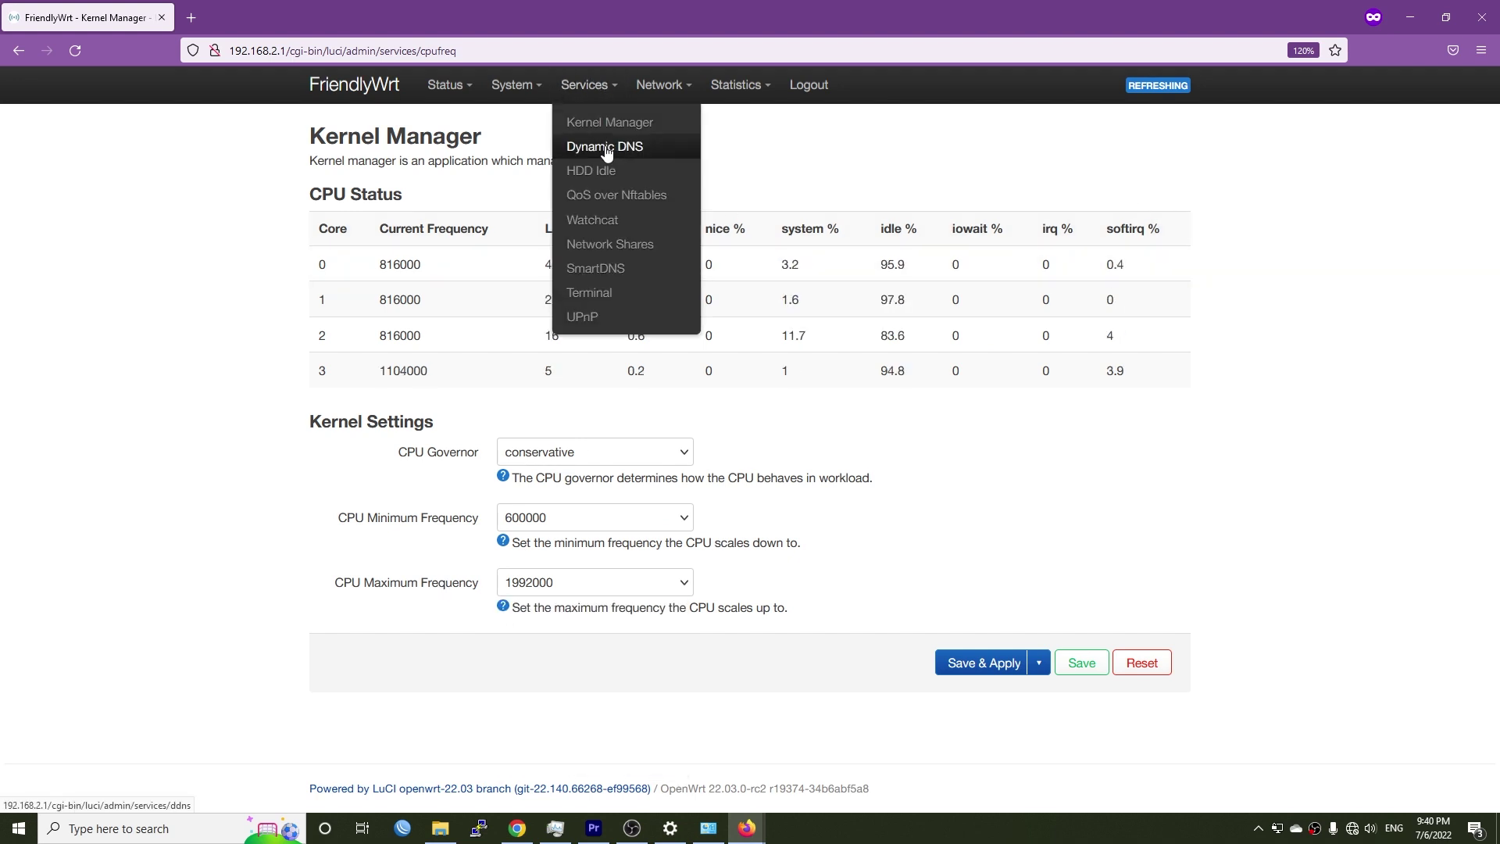
{"action": "left_click", "coordinate": [605, 148]}
{"action": "mouse_move", "coordinate": [586, 84]}
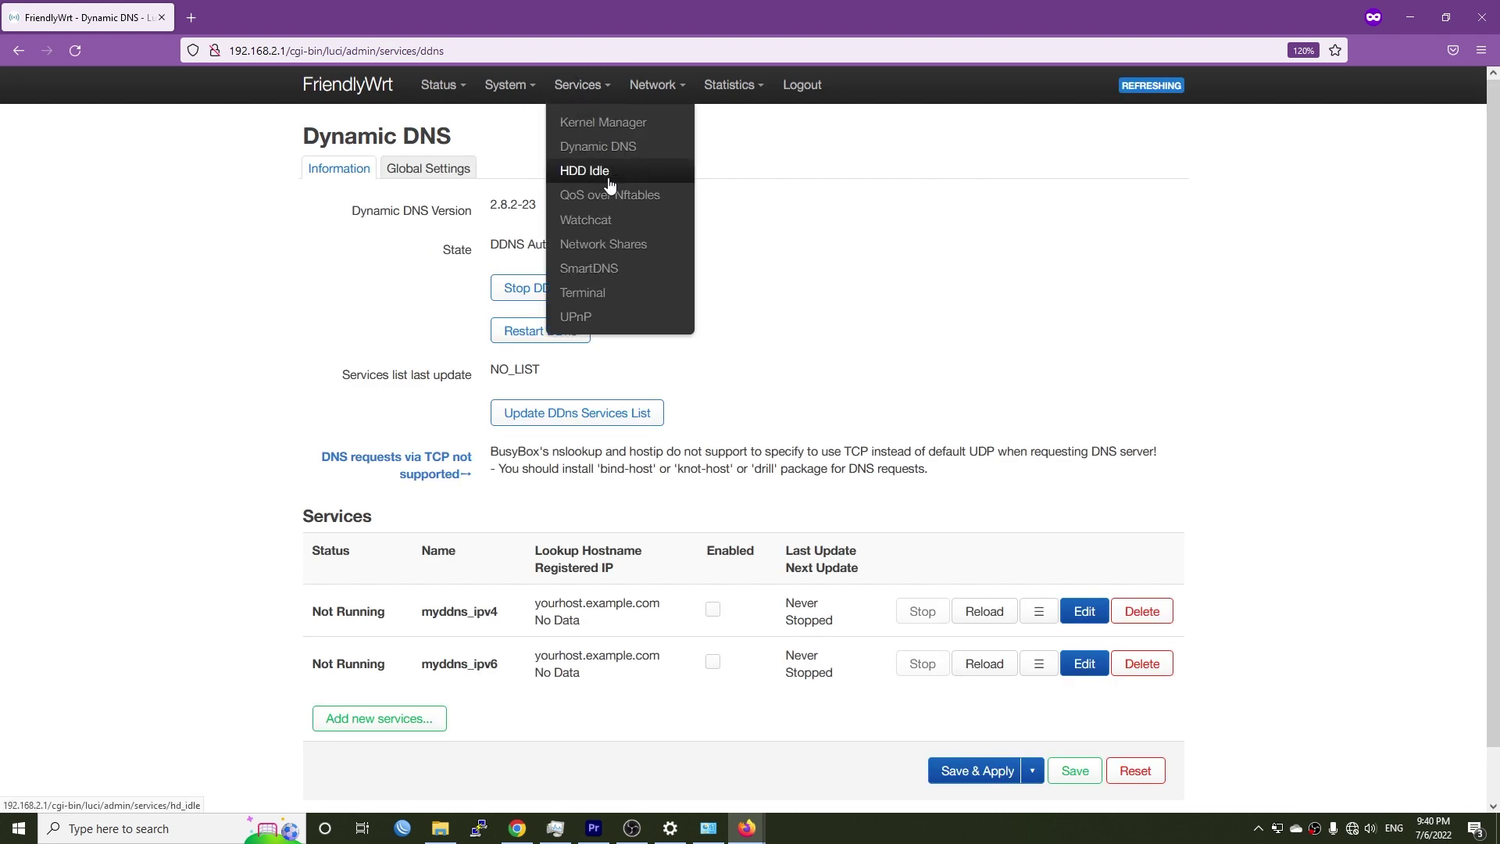
{"action": "left_click", "coordinate": [603, 196]}
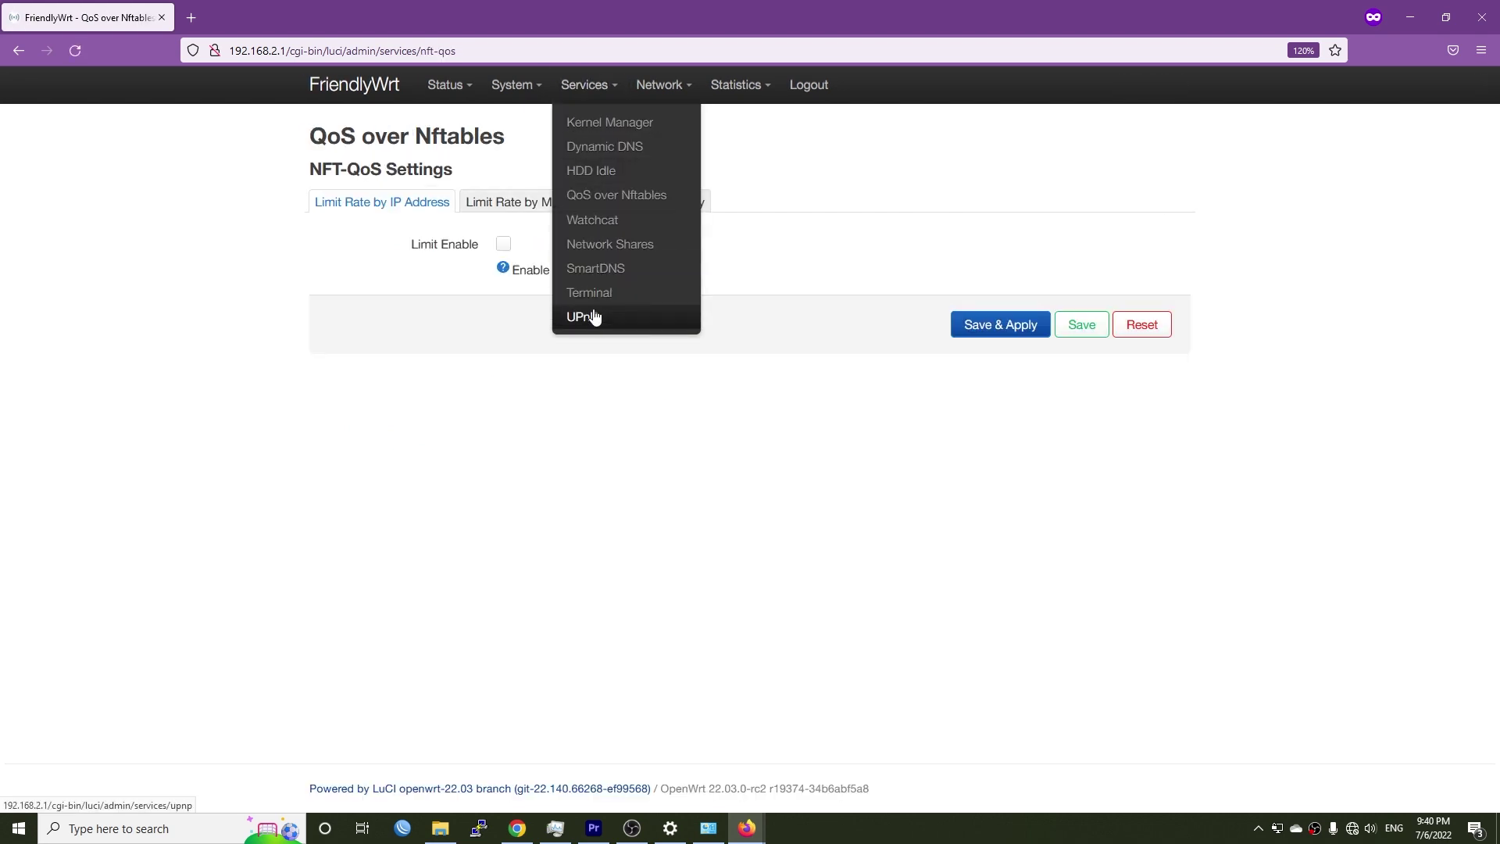
{"action": "mouse_move", "coordinate": [659, 84]}
{"action": "left_click", "coordinate": [660, 119]}
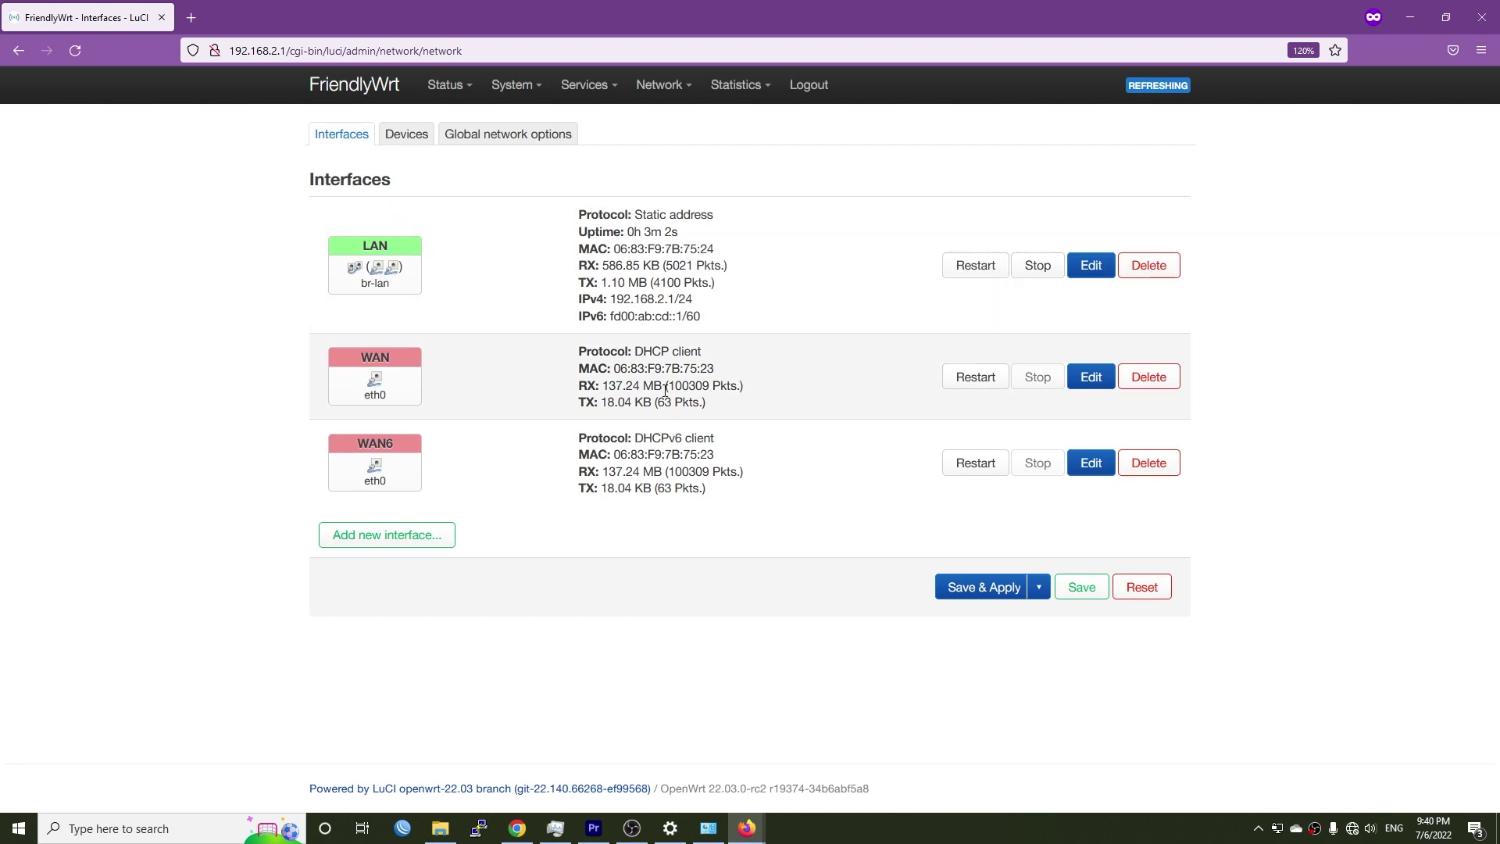
- Switch the WAN interface's protocol to PPPoE
{"action": "left_click", "coordinate": [1092, 378]}
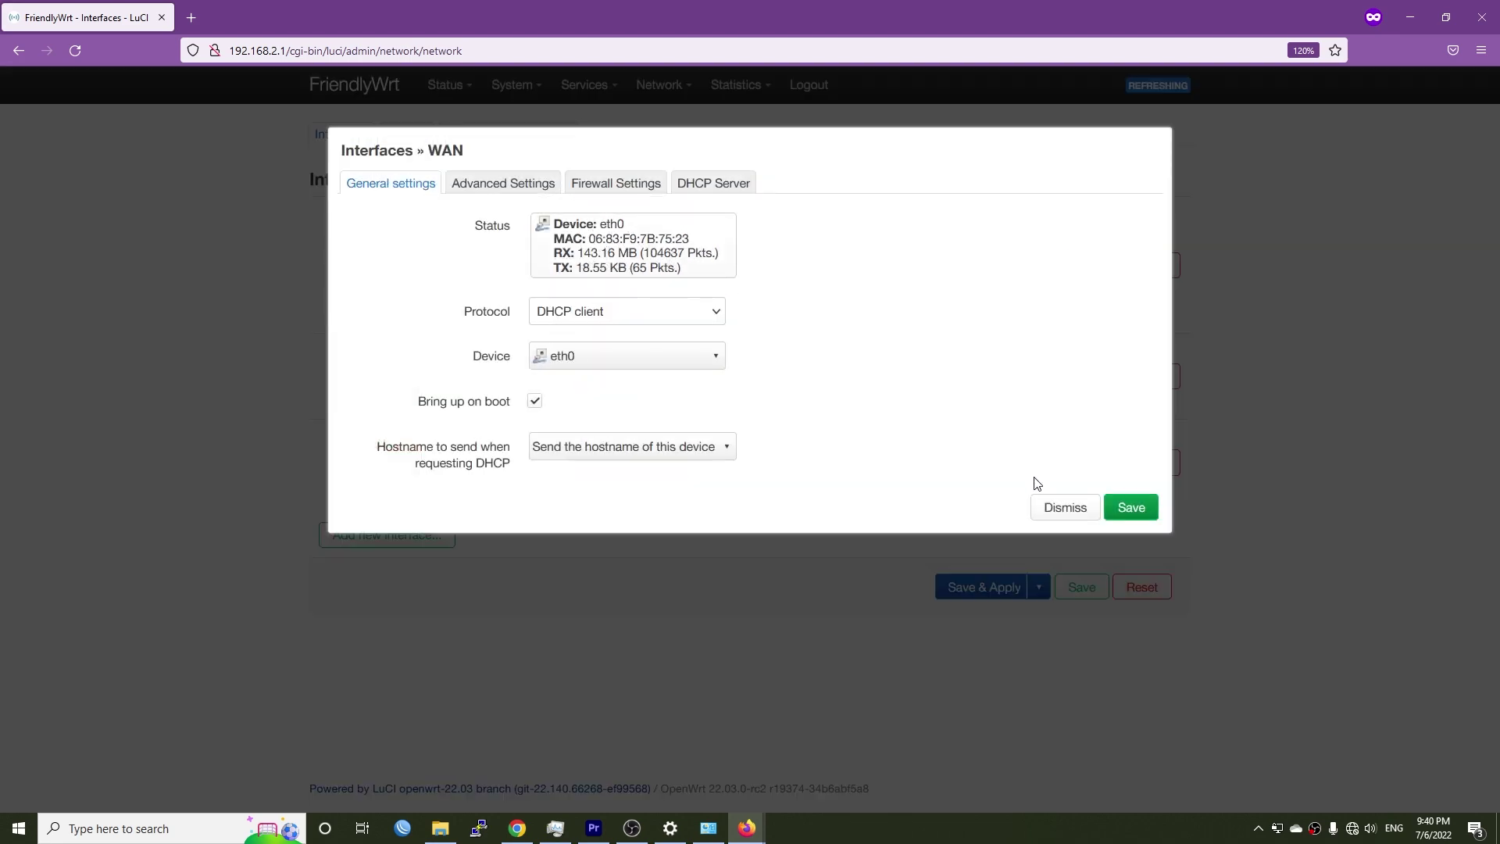
{"action": "left_click", "coordinate": [653, 315]}
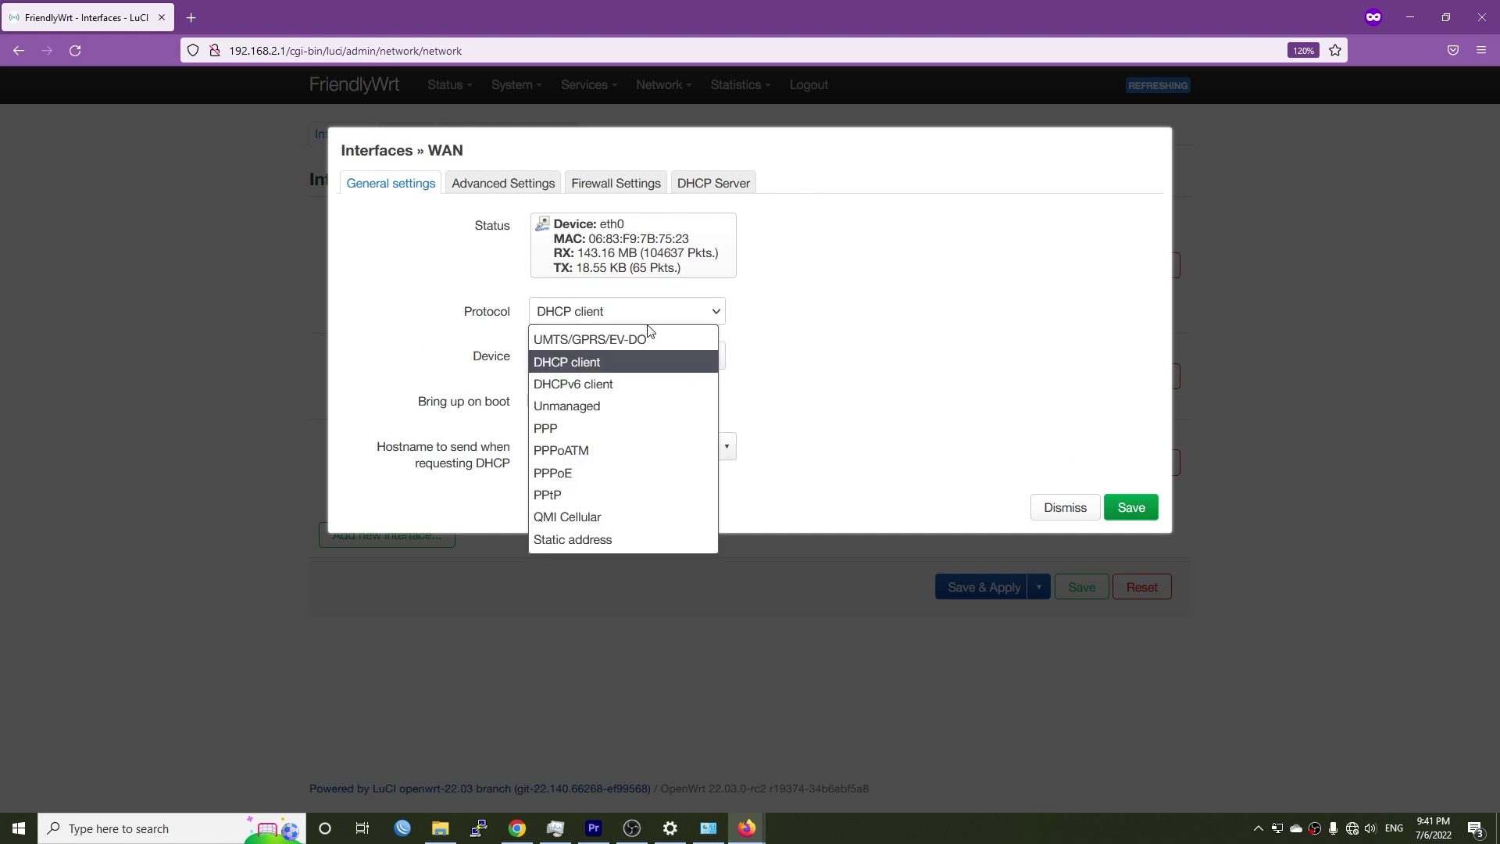
{"action": "left_click", "coordinate": [598, 474]}
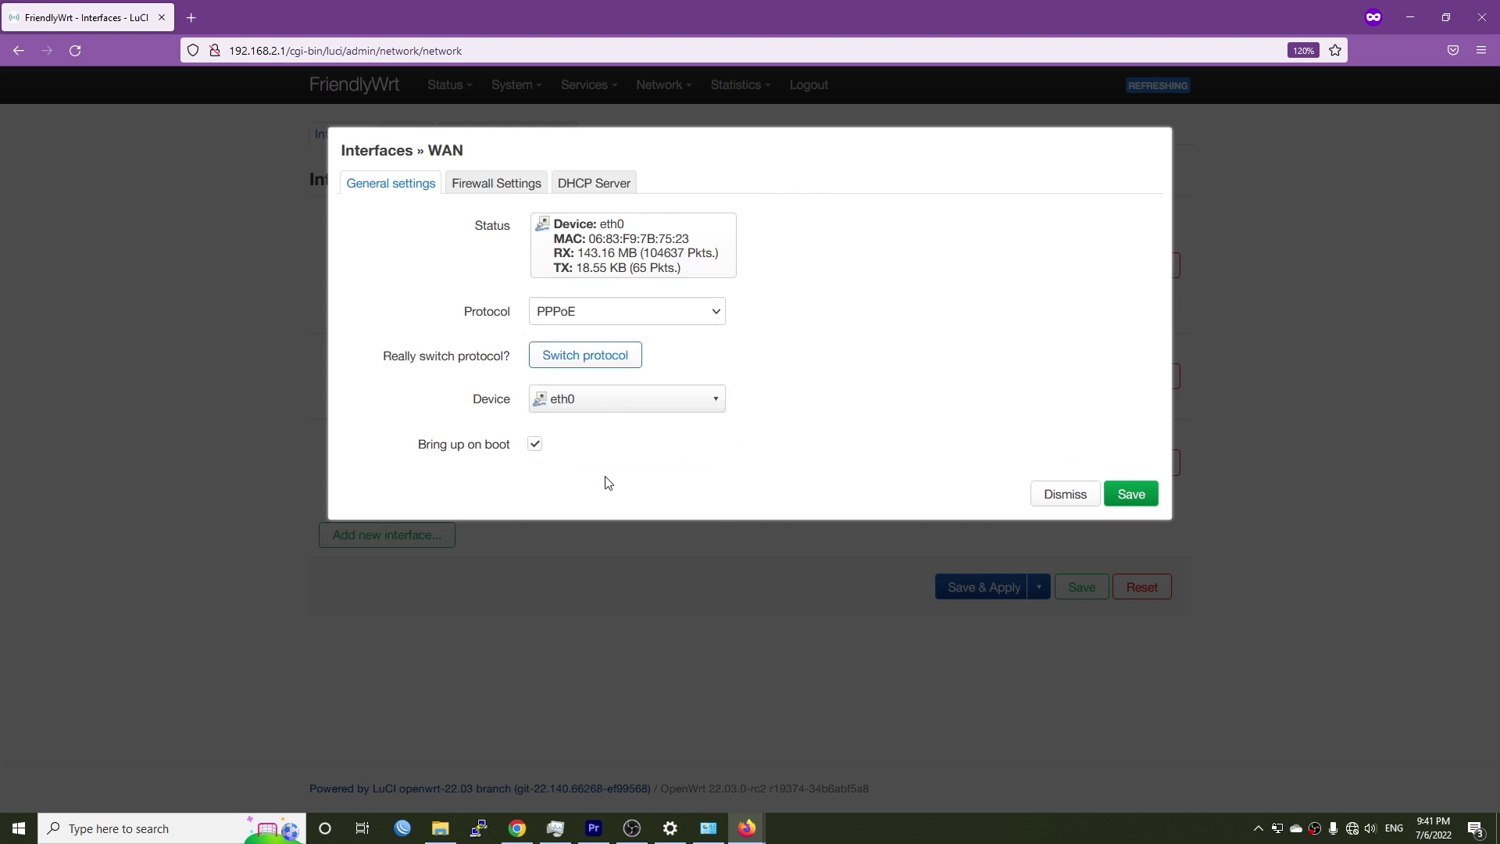
{"action": "left_click", "coordinate": [612, 363]}
- Set the WAN device to custom eth0.35 and fill in the PPPoE username and password
{"action": "left_click", "coordinate": [706, 367]}
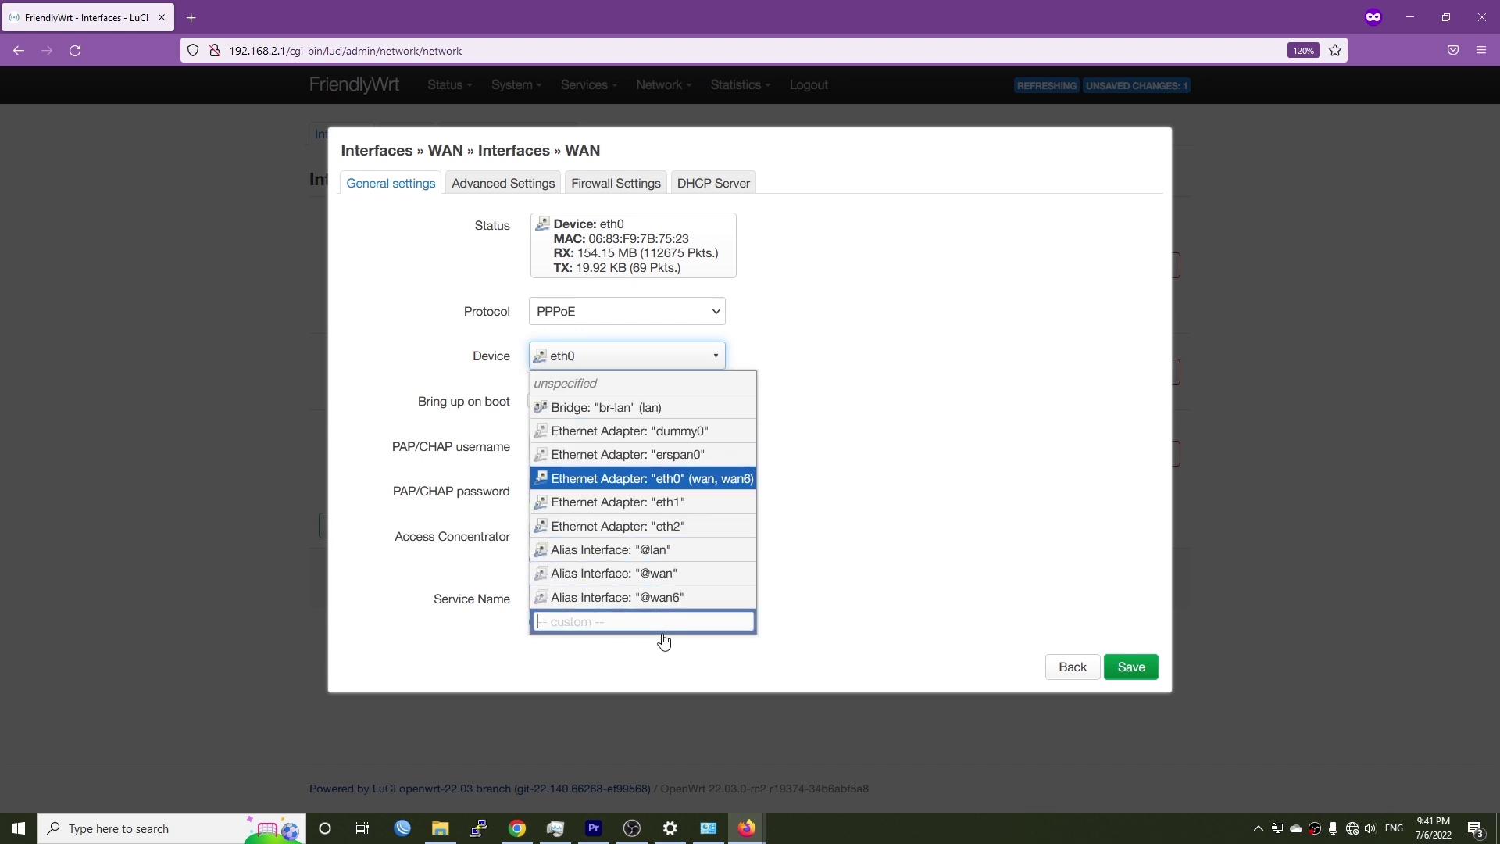
{"action": "type", "text": "eth0.35"}
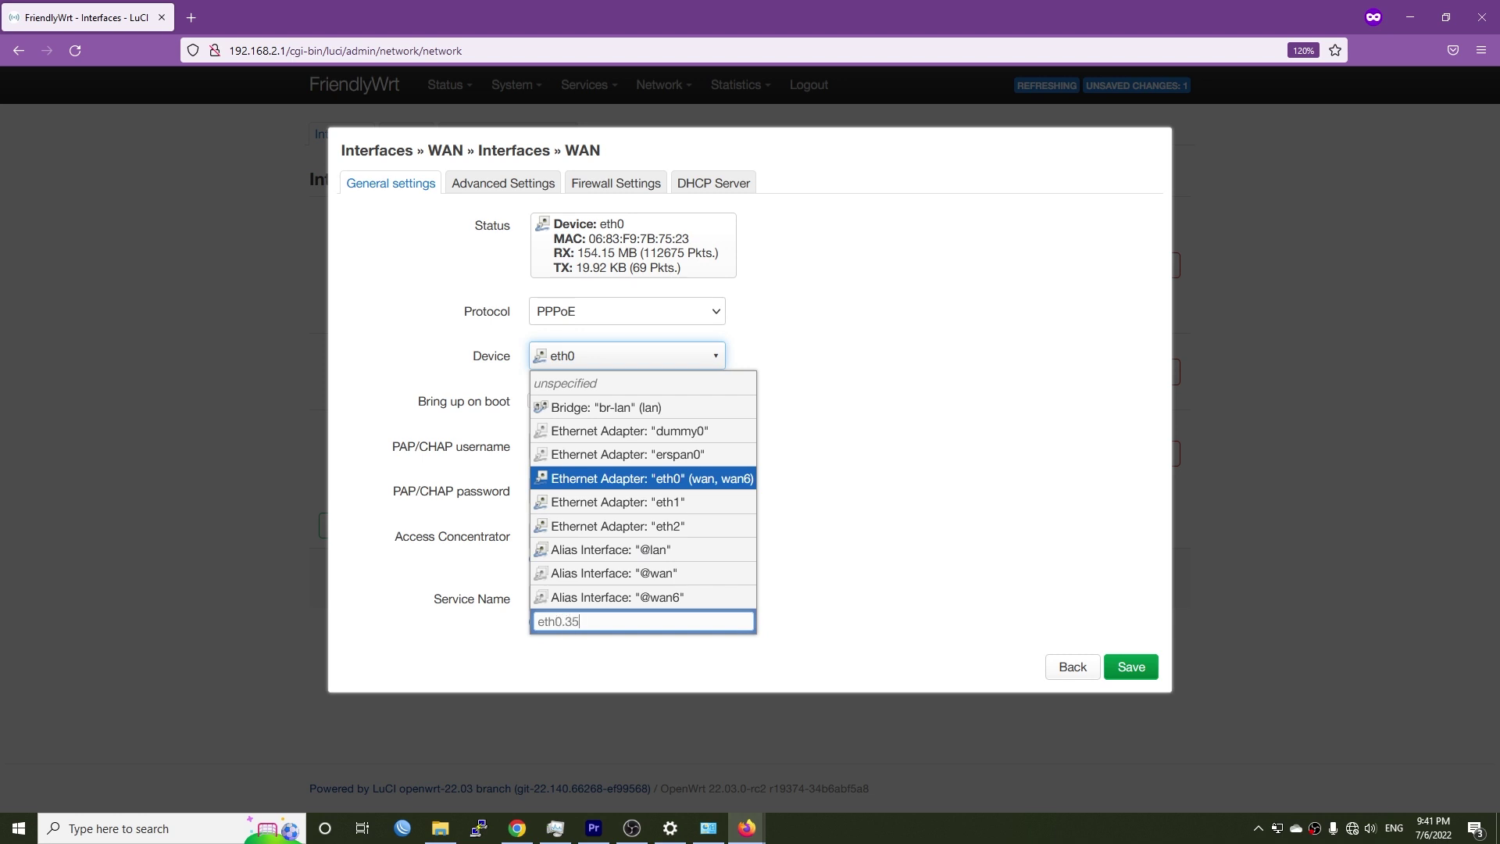
{"action": "key", "text": "Return"}
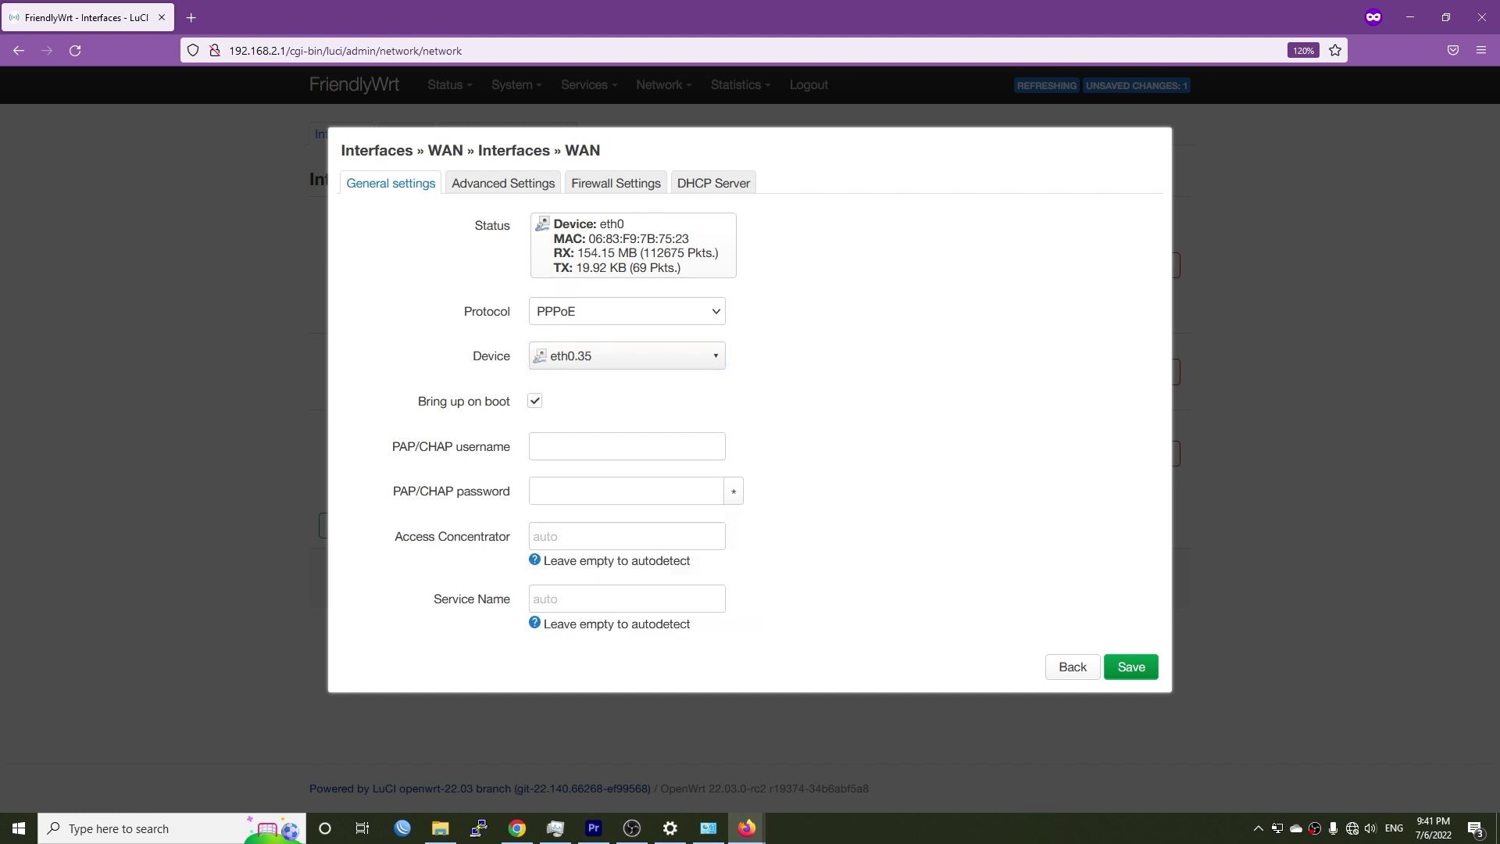
{"action": "key", "text": "ctrl+alt+a"}
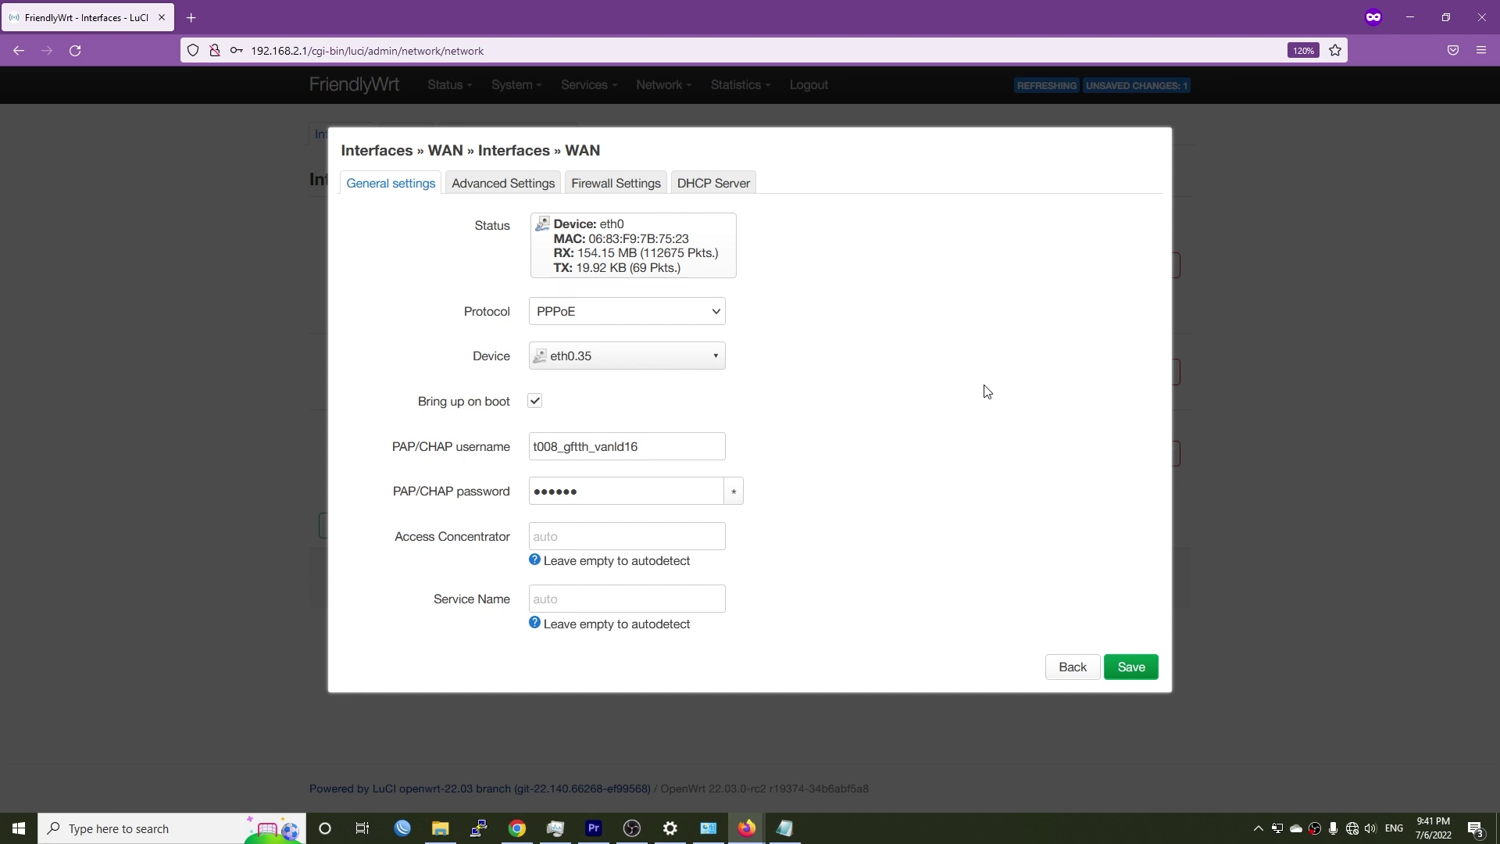
- Apply the PPPoE WAN, delete WAN6, and run a speed test (367 Mbps down, 219 up)
{"action": "left_click", "coordinate": [616, 184]}
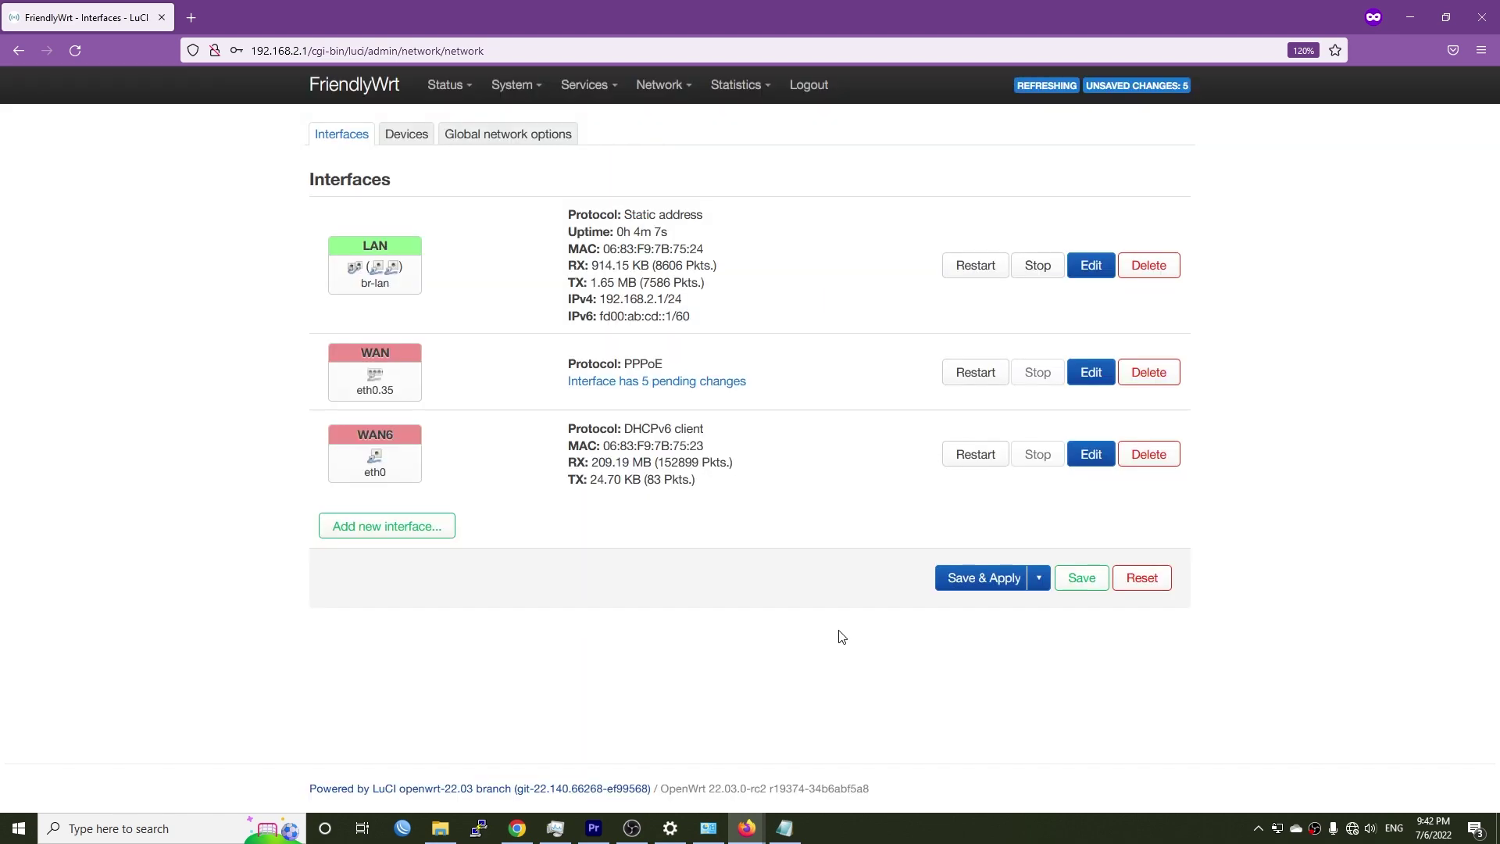
{"action": "left_click", "coordinate": [960, 582]}
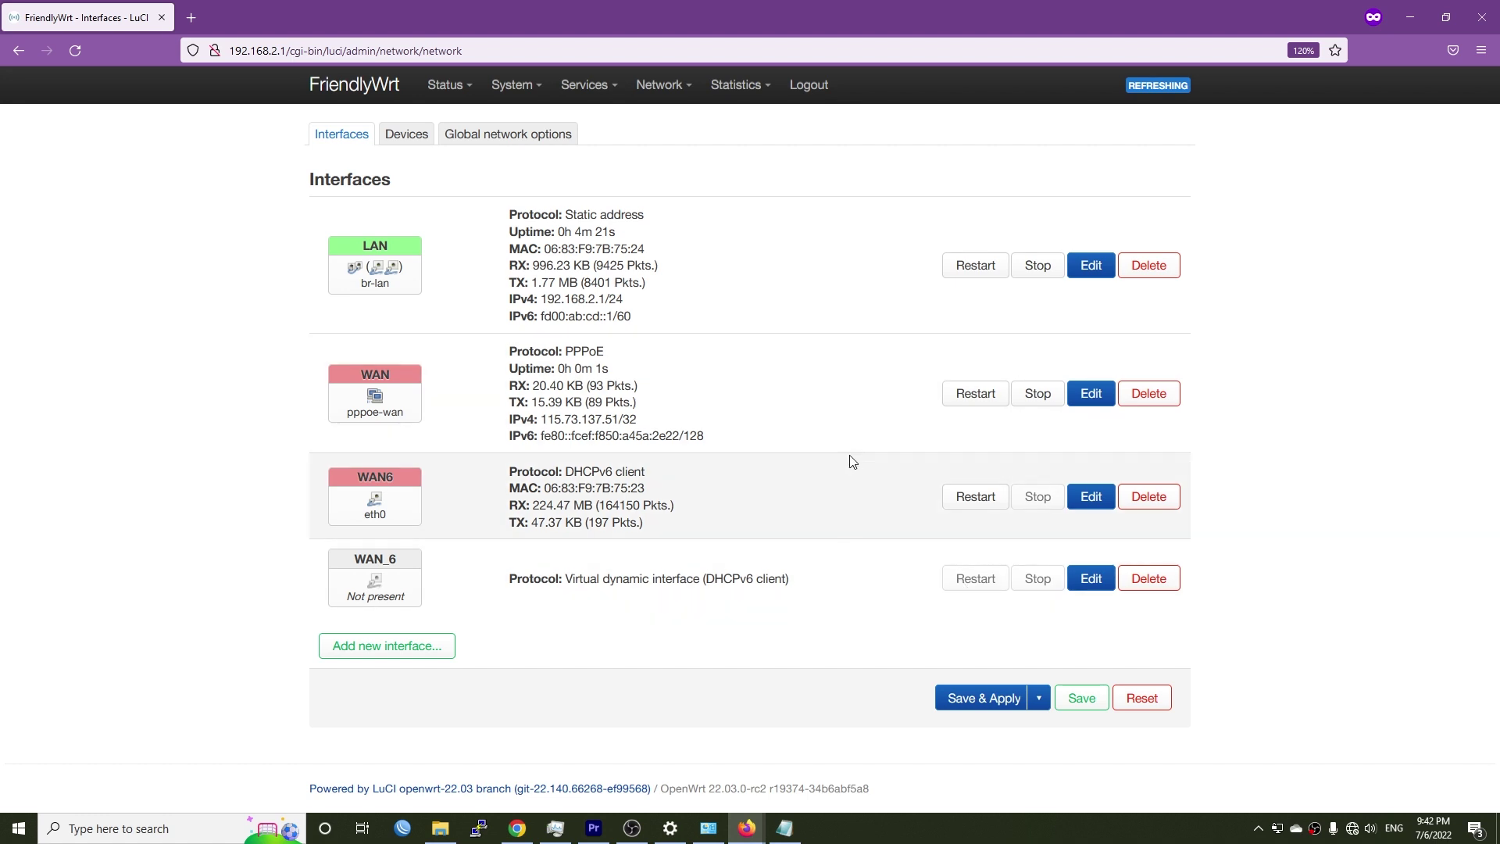
{"action": "left_click", "coordinate": [1145, 500]}
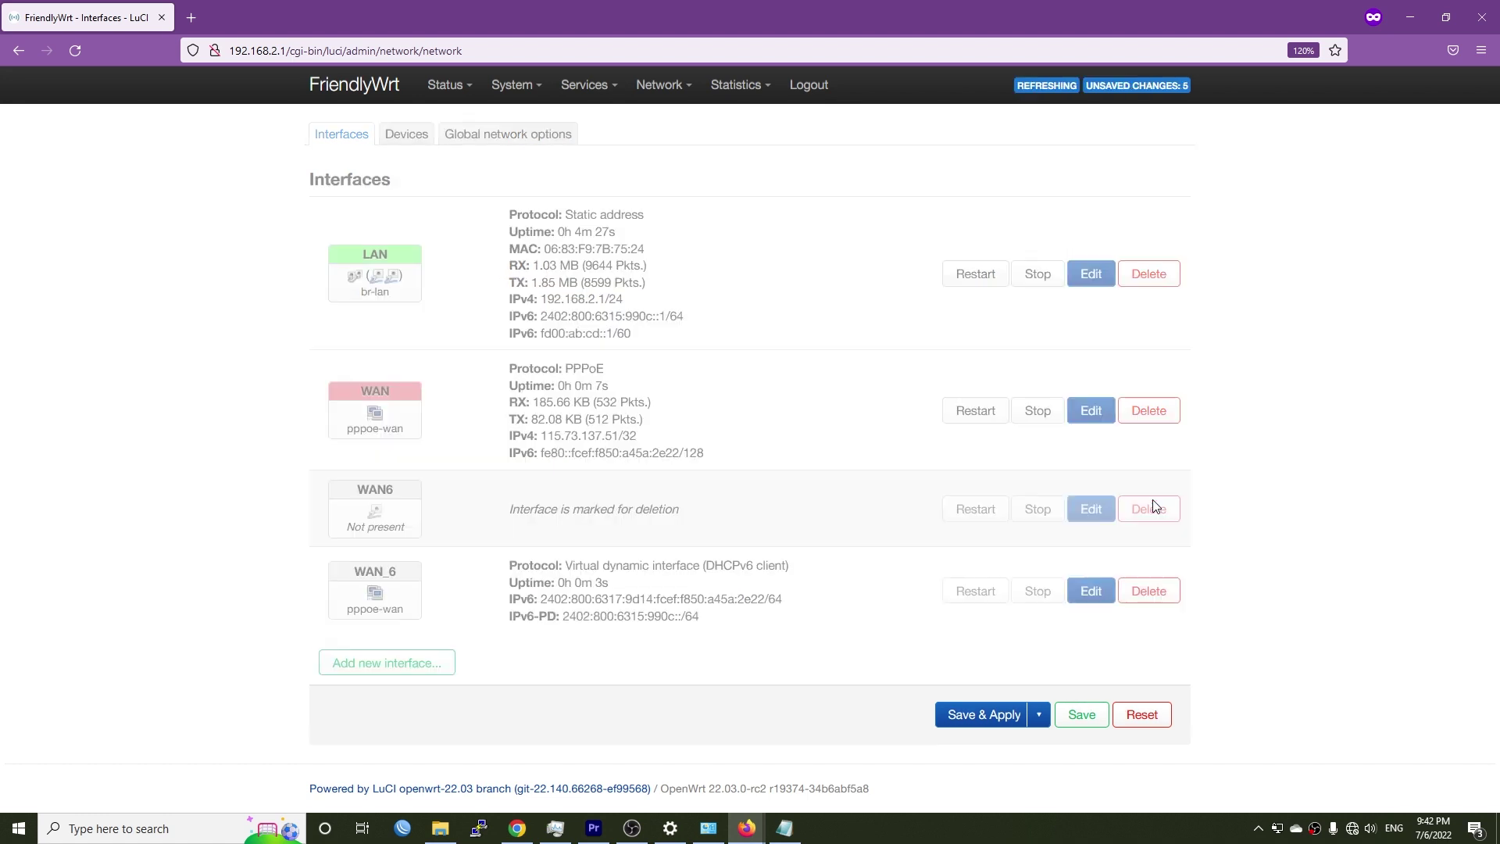
{"action": "left_click", "coordinate": [978, 717]}
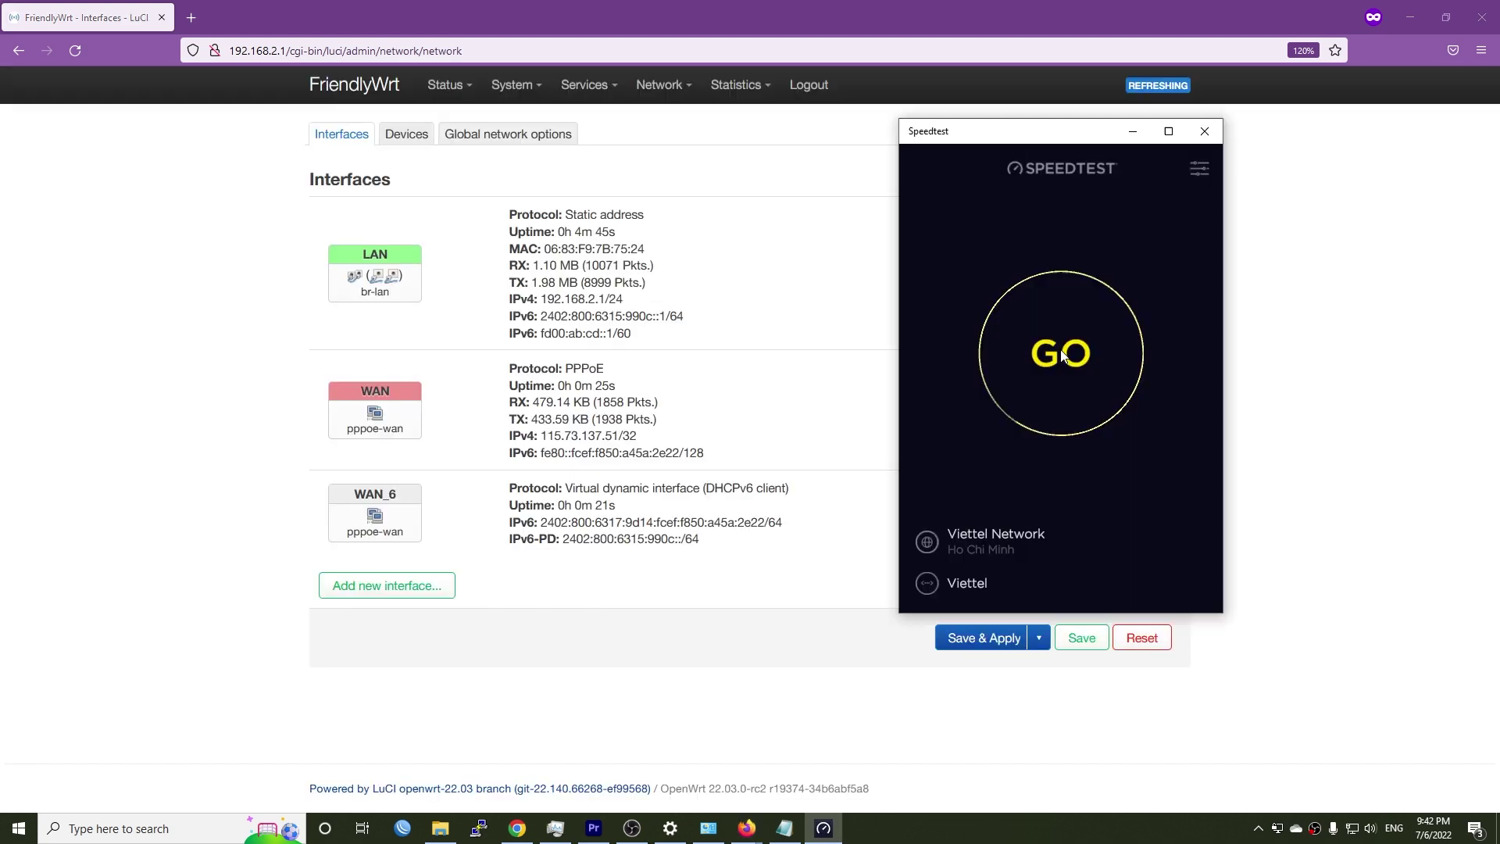
{"action": "left_click", "coordinate": [1061, 359]}
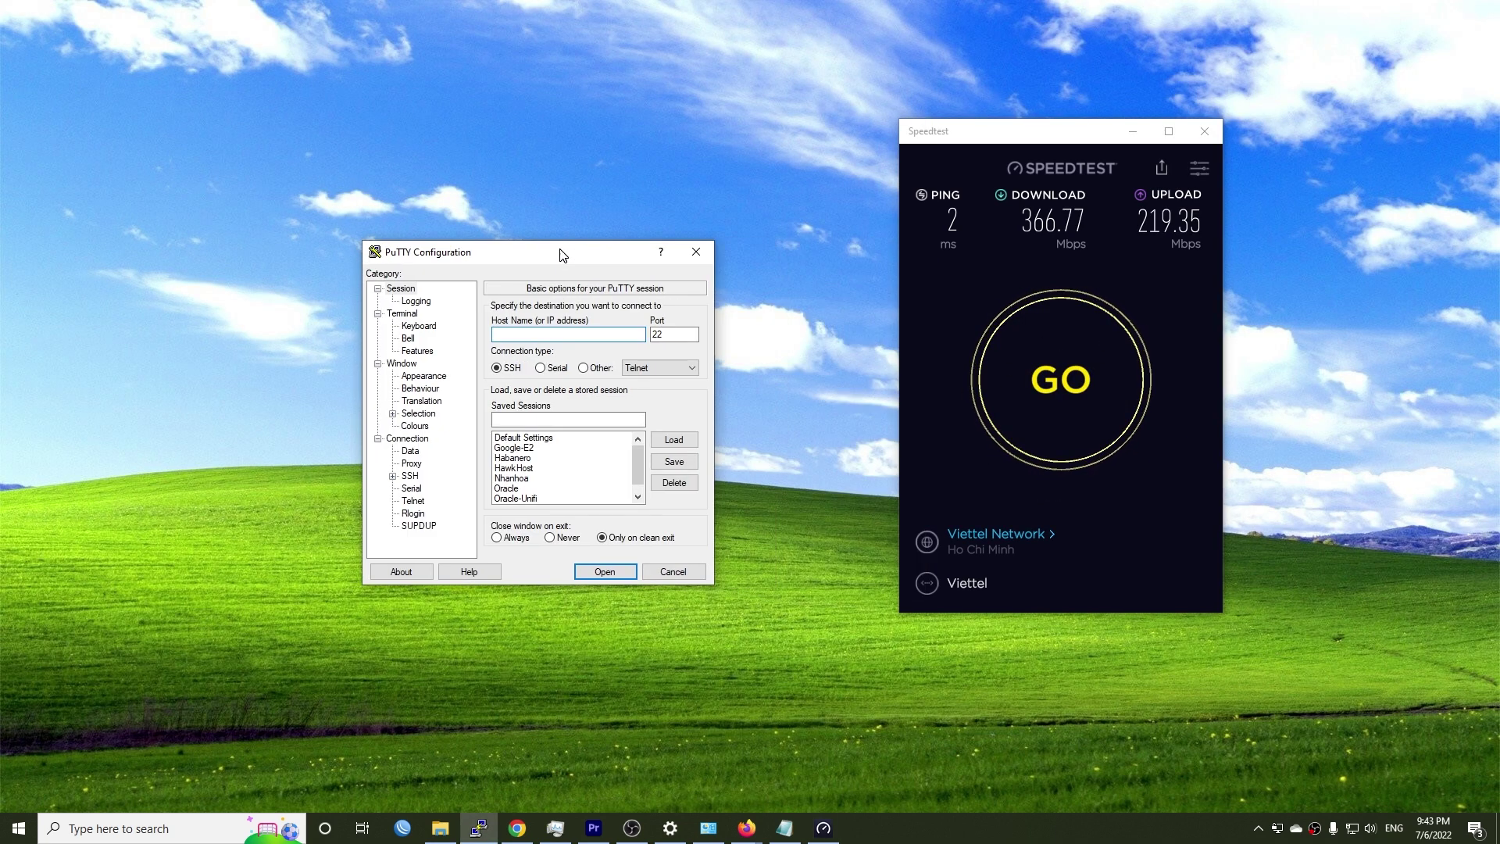
- Open a PuTTY SSH session to 192.168.2.1 and log in as root
{"action": "type", "text": "192.168."}
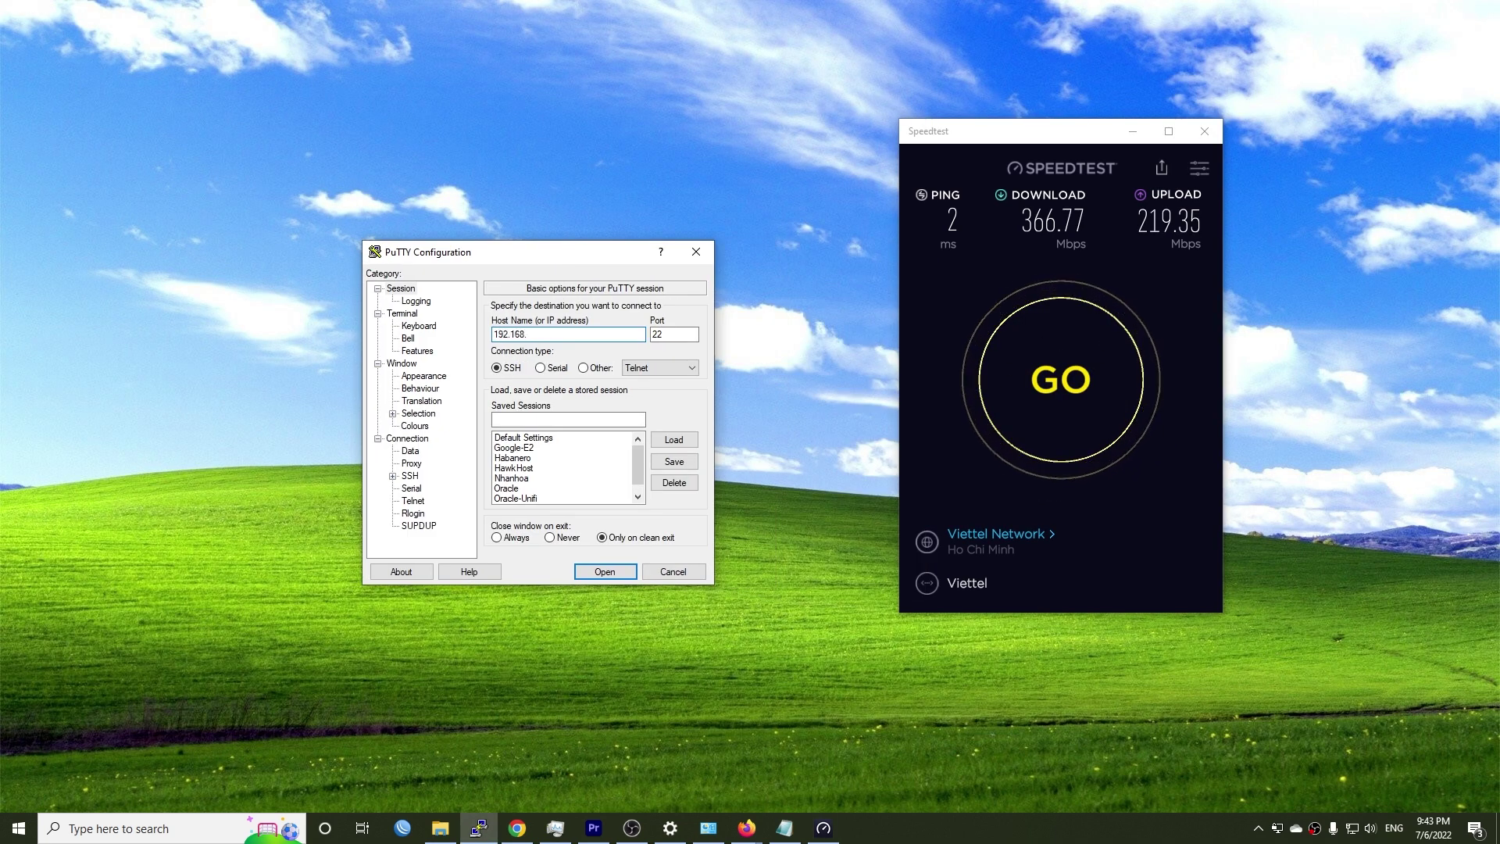
{"action": "type", "text": "2.1"}
{"action": "key", "text": "Return"}
{"action": "key", "text": "Return"}
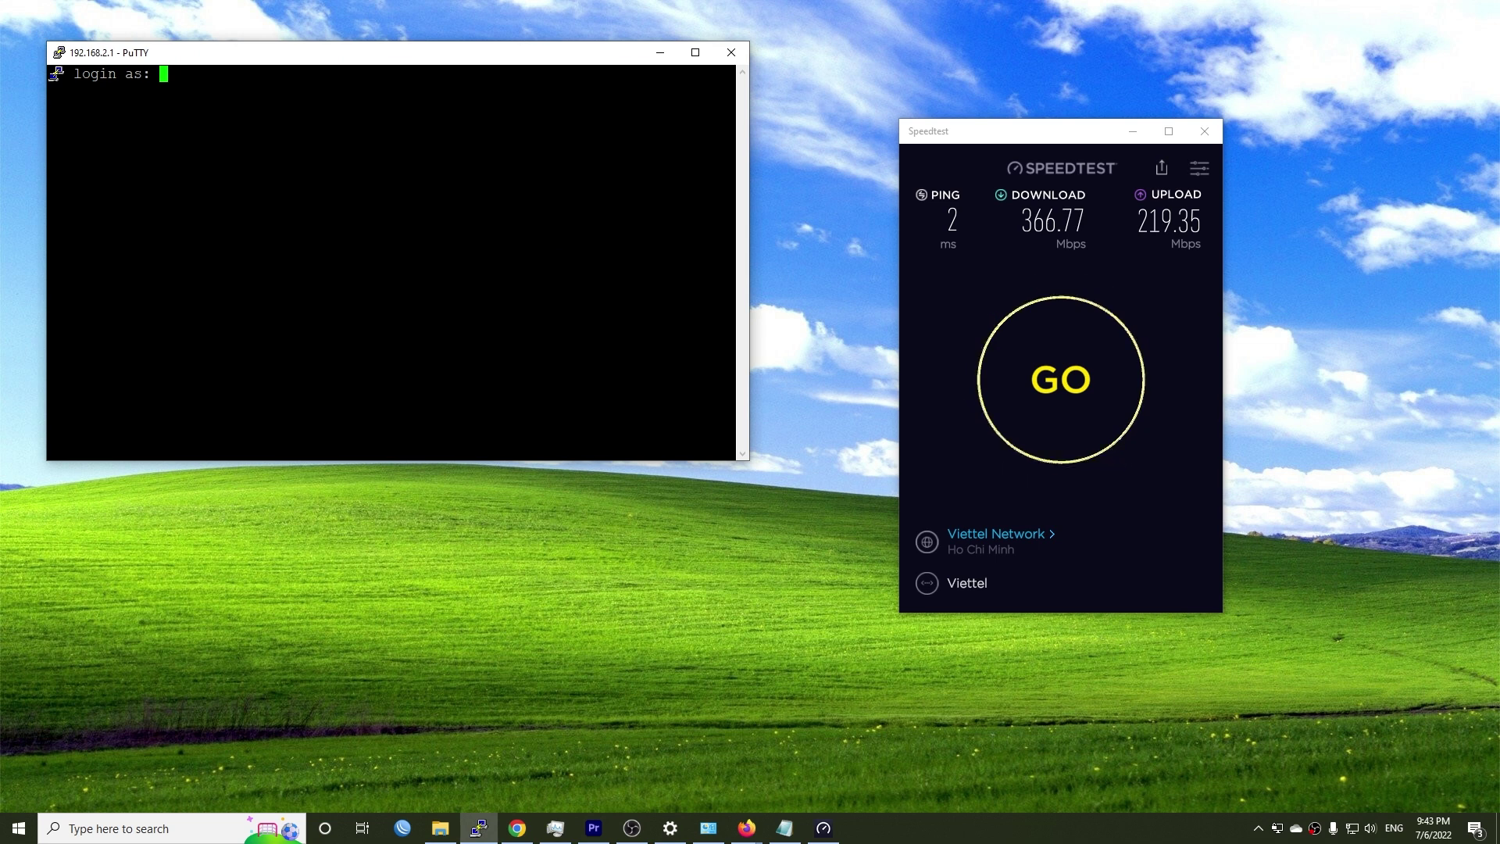
{"action": "type", "text": "root"}
{"action": "key", "text": "Return"}
- Run top on the router while a second speed test runs (329 down, 224 up)
{"action": "type", "text": "top"}
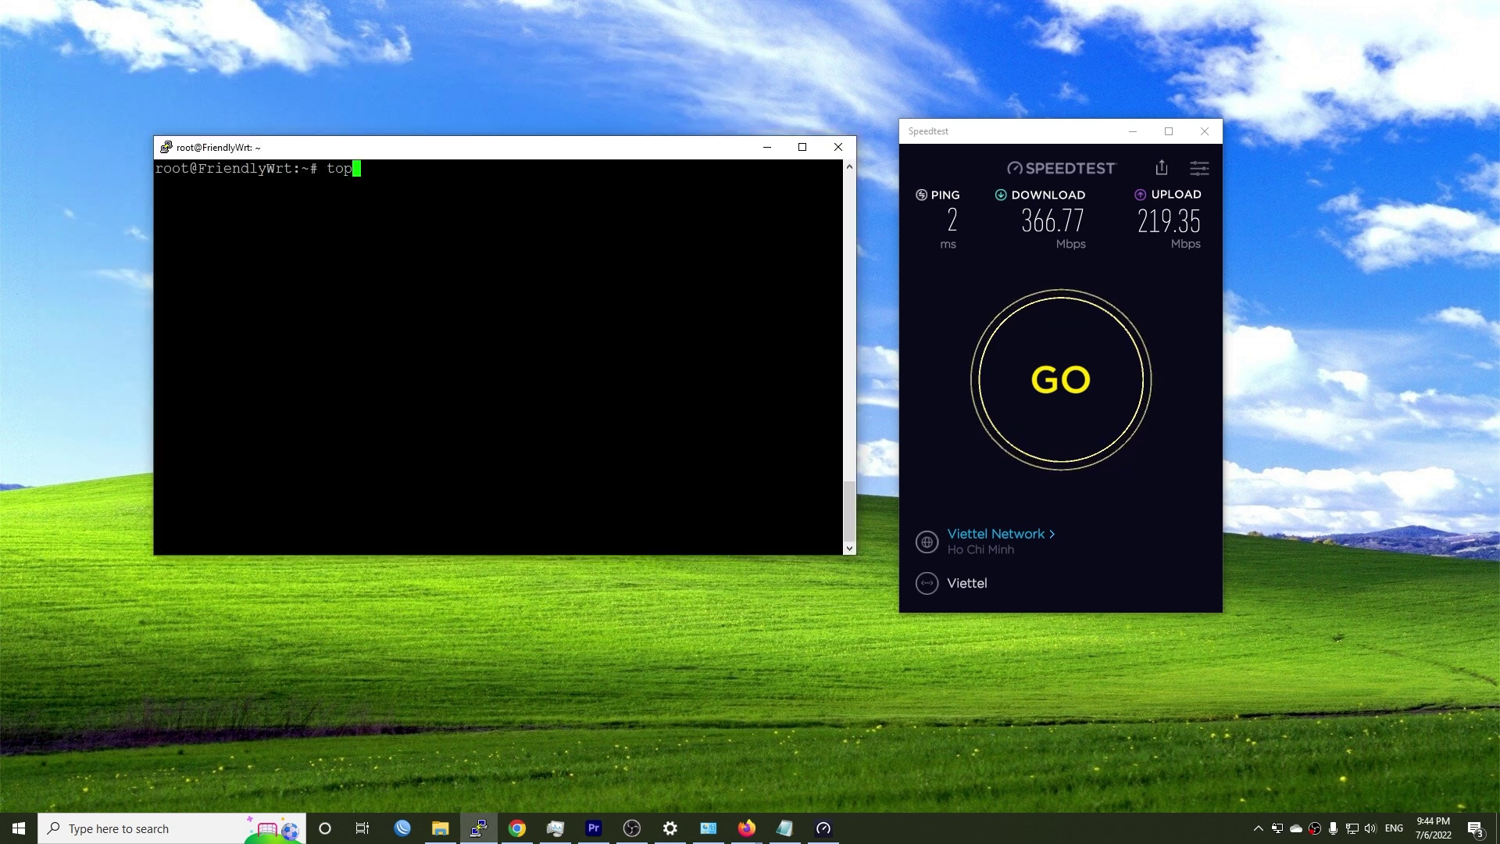
{"action": "key", "text": "Return"}
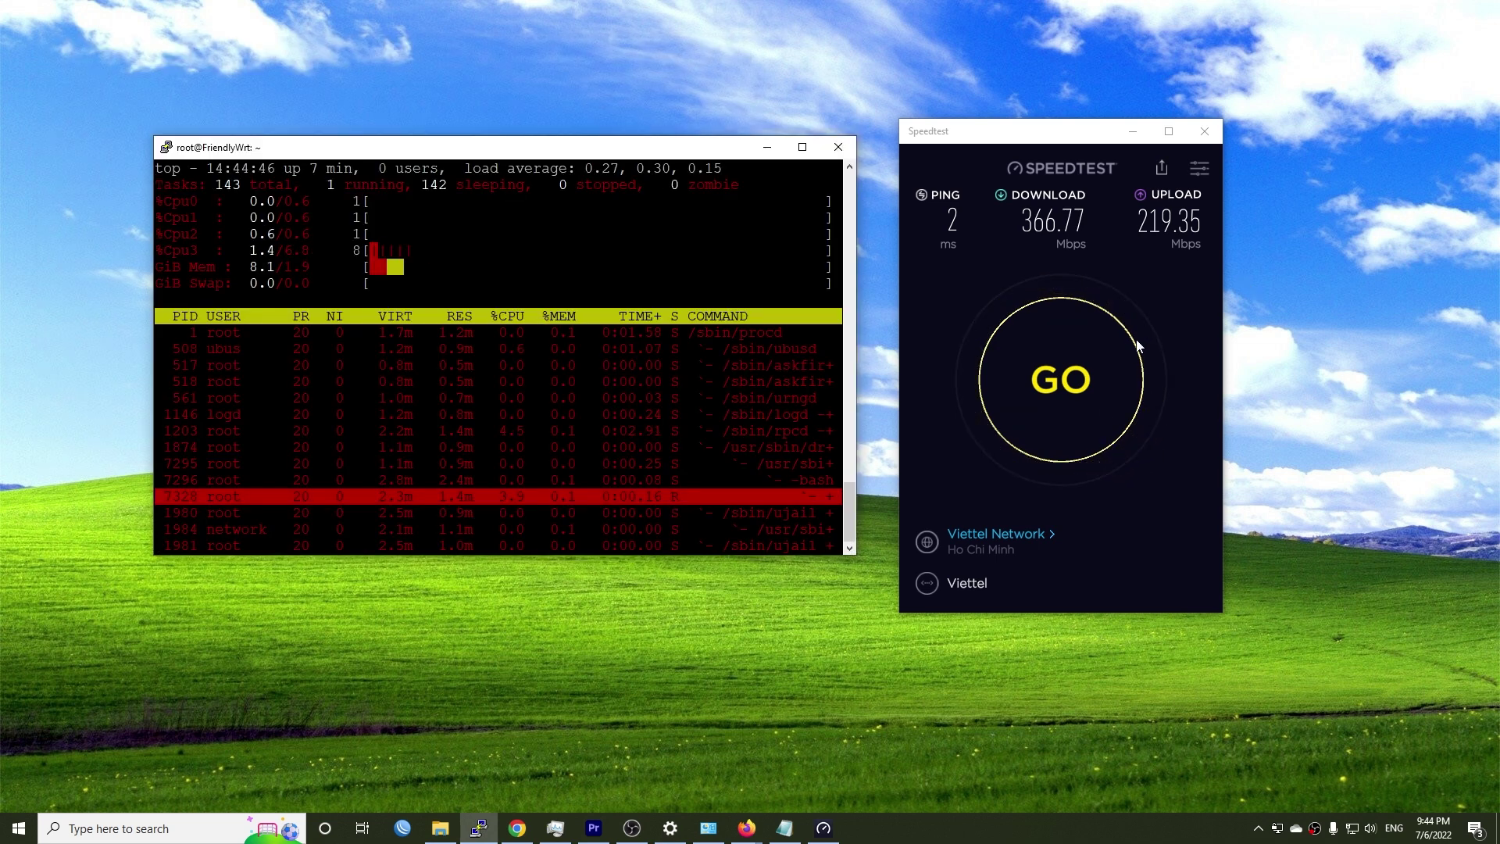
{"action": "left_click", "coordinate": [1070, 388]}
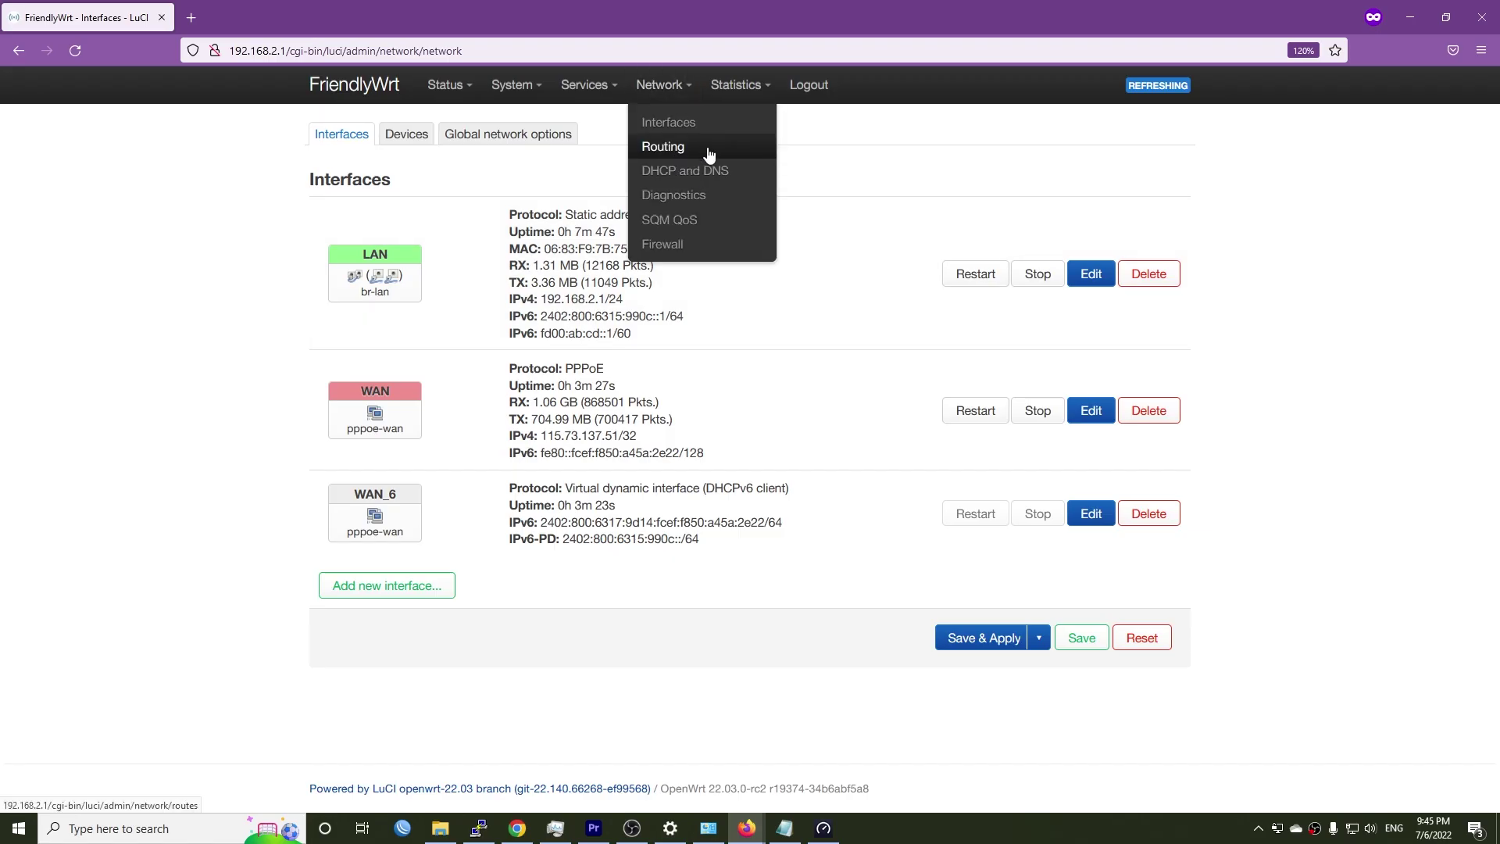
- Add DNS forwarders 1.1.1.1 and 8.8.8.8, apply them, and run opkg update over SSH
{"action": "left_click", "coordinate": [687, 173]}
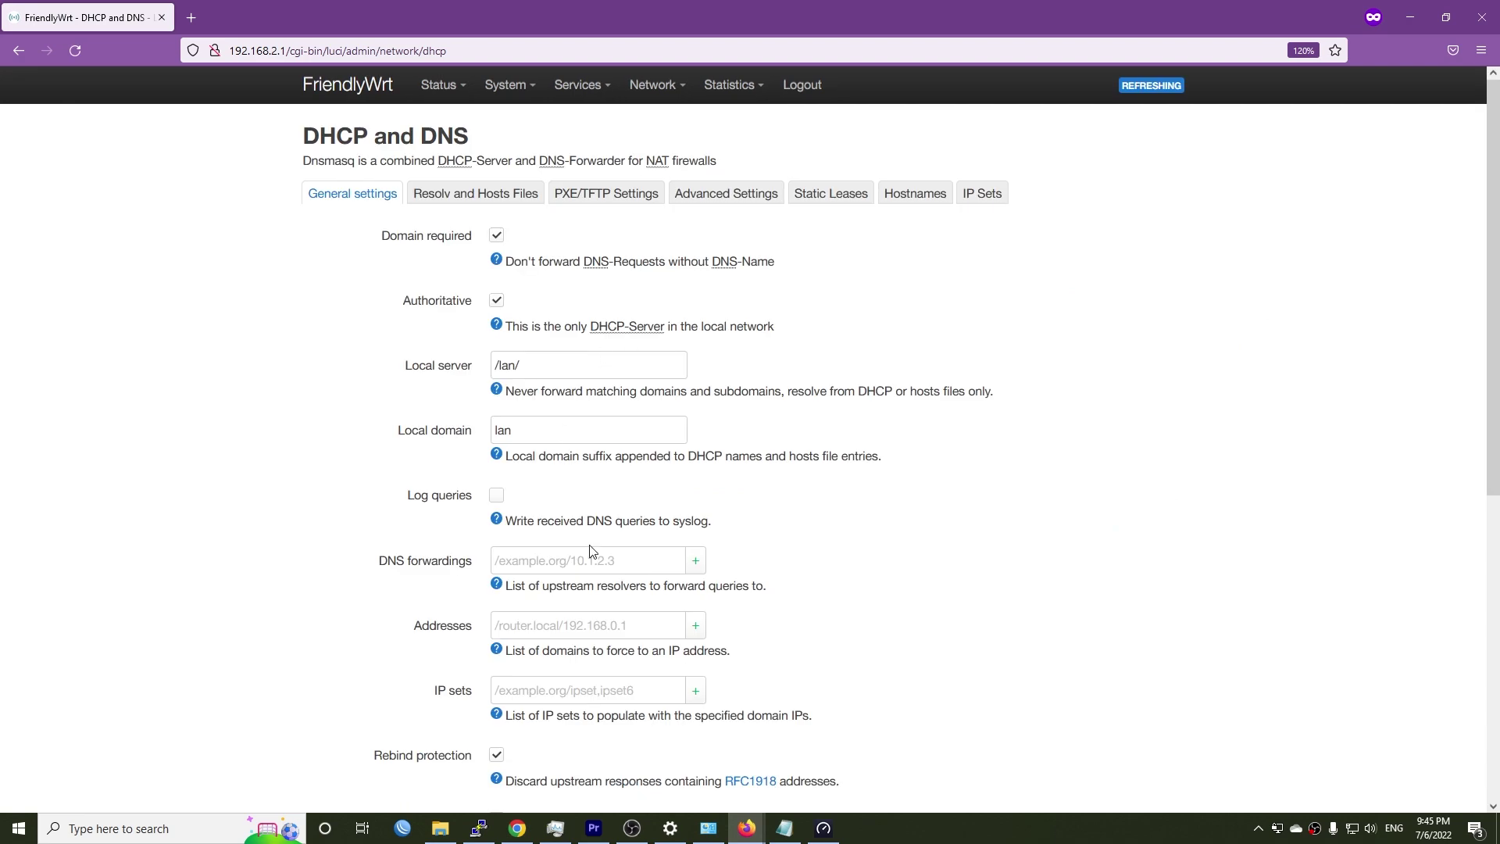
{"action": "left_click", "coordinate": [590, 552]}
{"action": "type", "text": "1.1.1.1"}
{"action": "key", "text": "Return"}
{"action": "type", "text": "8"}
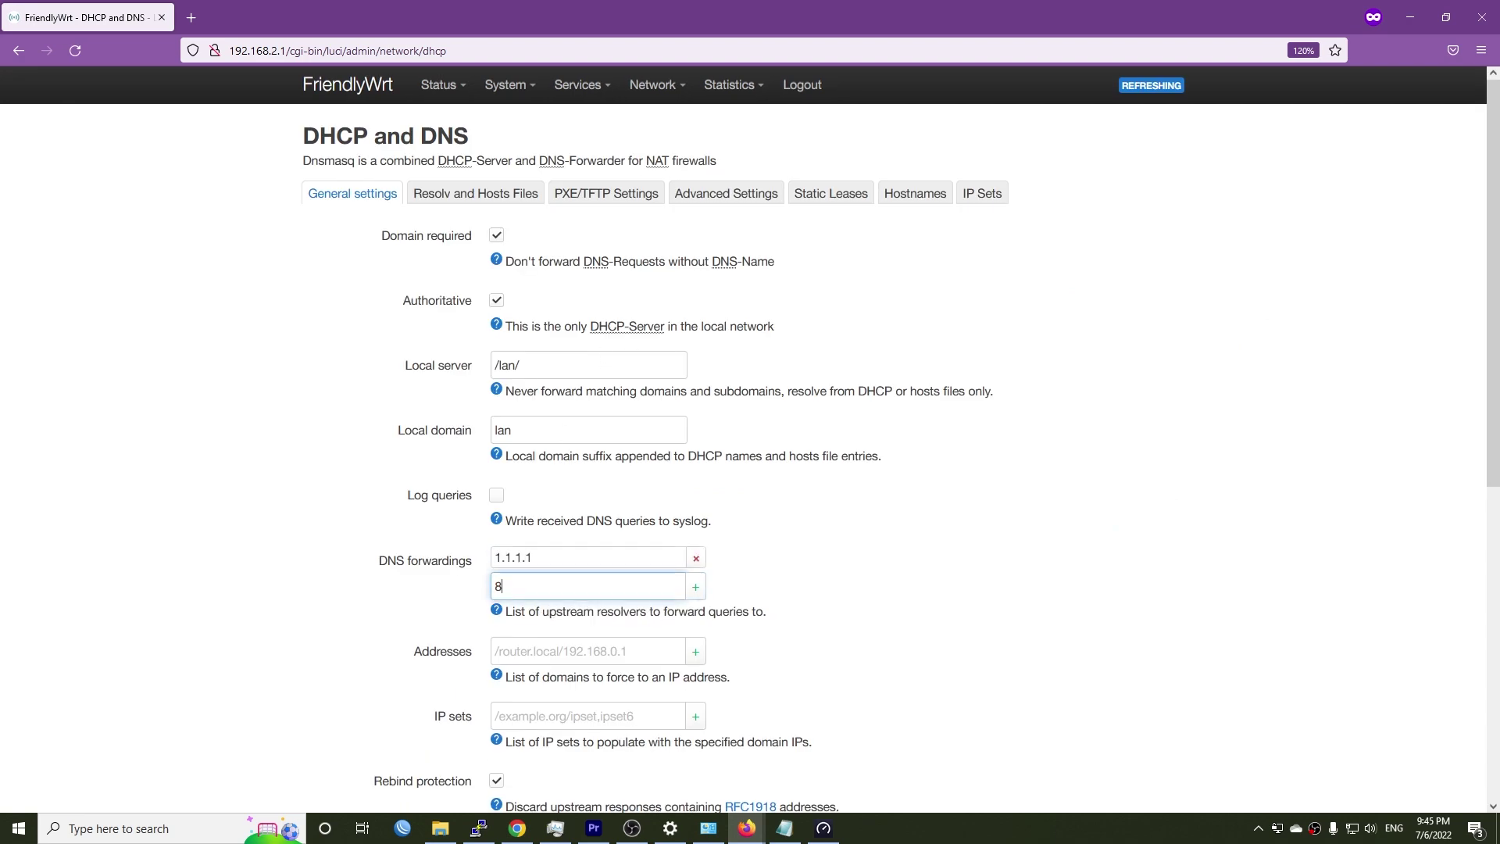
{"action": "type", "text": ".8.8.8"}
{"action": "scroll", "coordinate": [907, 576], "scroll_direction": "down", "scroll_amount": 7}
{"action": "left_click", "coordinate": [961, 715]}
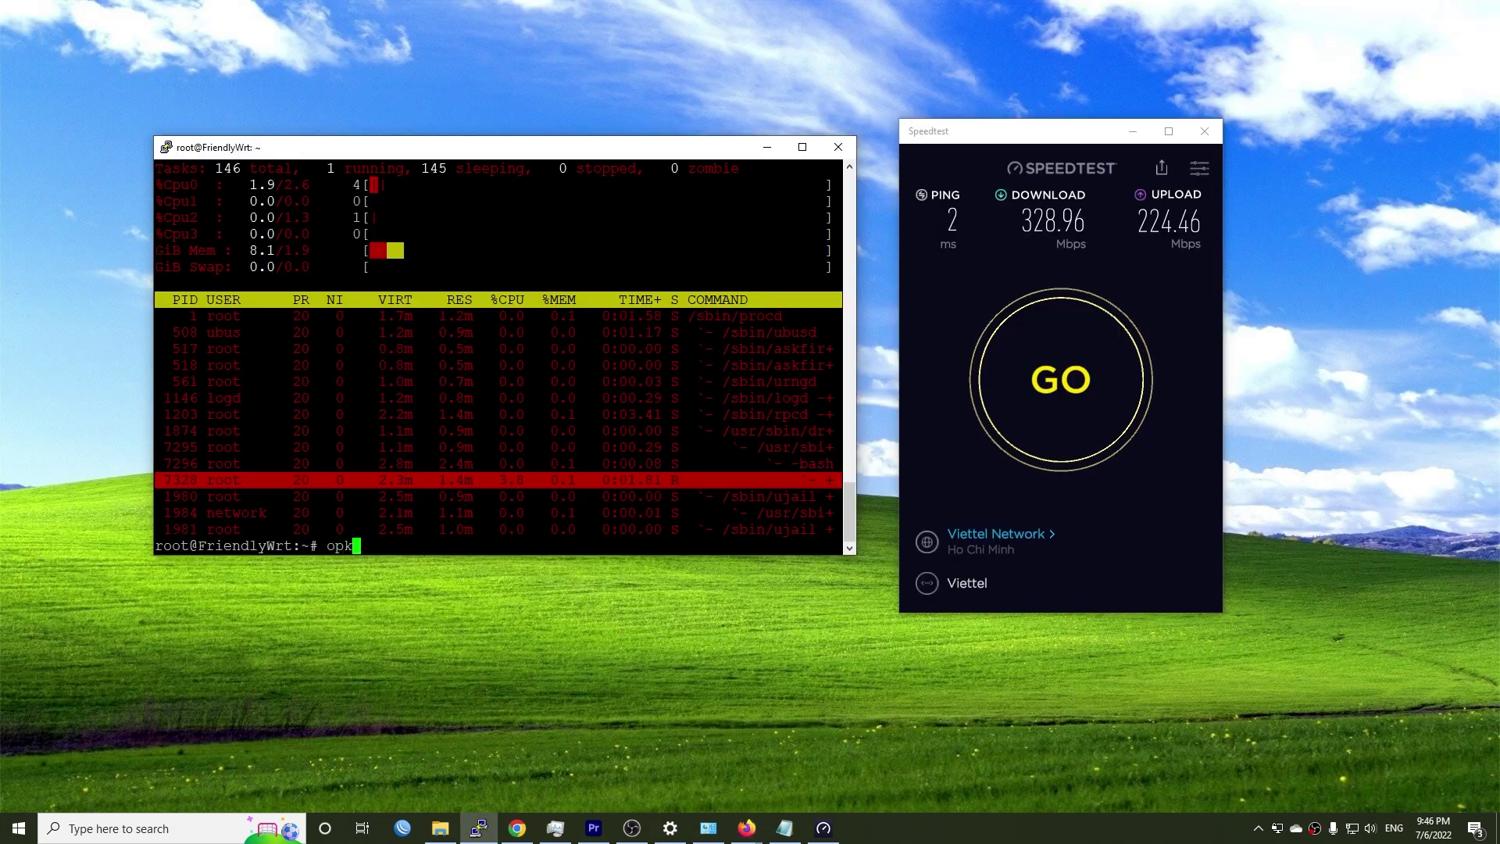
{"action": "type", "text": "g update"}
{"action": "key", "text": "Return"}
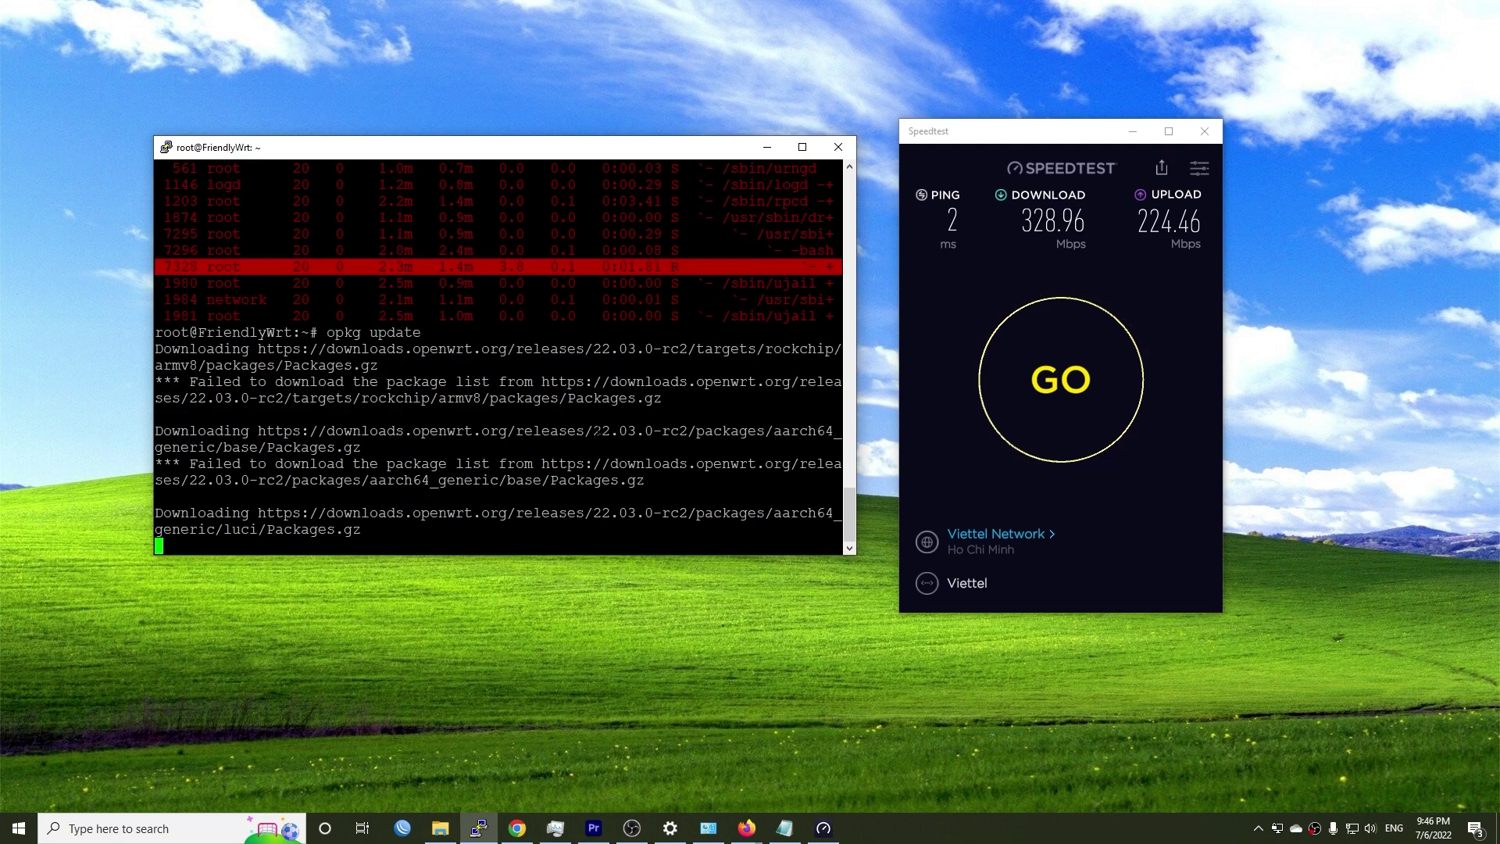
- Stop opkg and load the failing rc2 package URL in Firefox, which returns 404
{"action": "key", "text": "ctrl+c"}
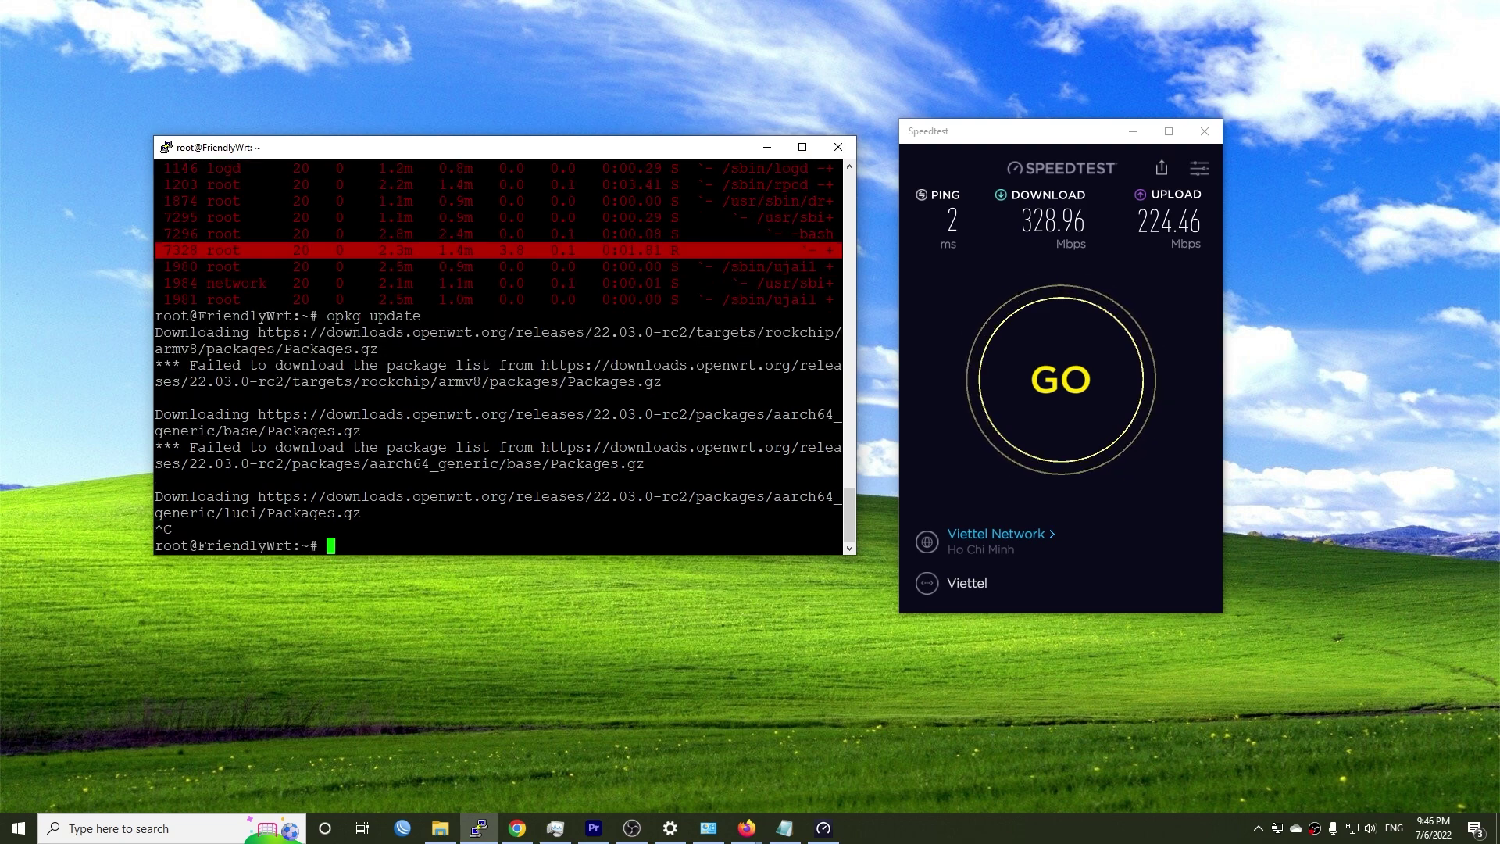
{"action": "left_click_drag", "start_coordinate": [378, 349], "coordinate": [254, 332]}
{"action": "key", "text": "alt+Tab"}
{"action": "key", "text": "ctrl+t"}
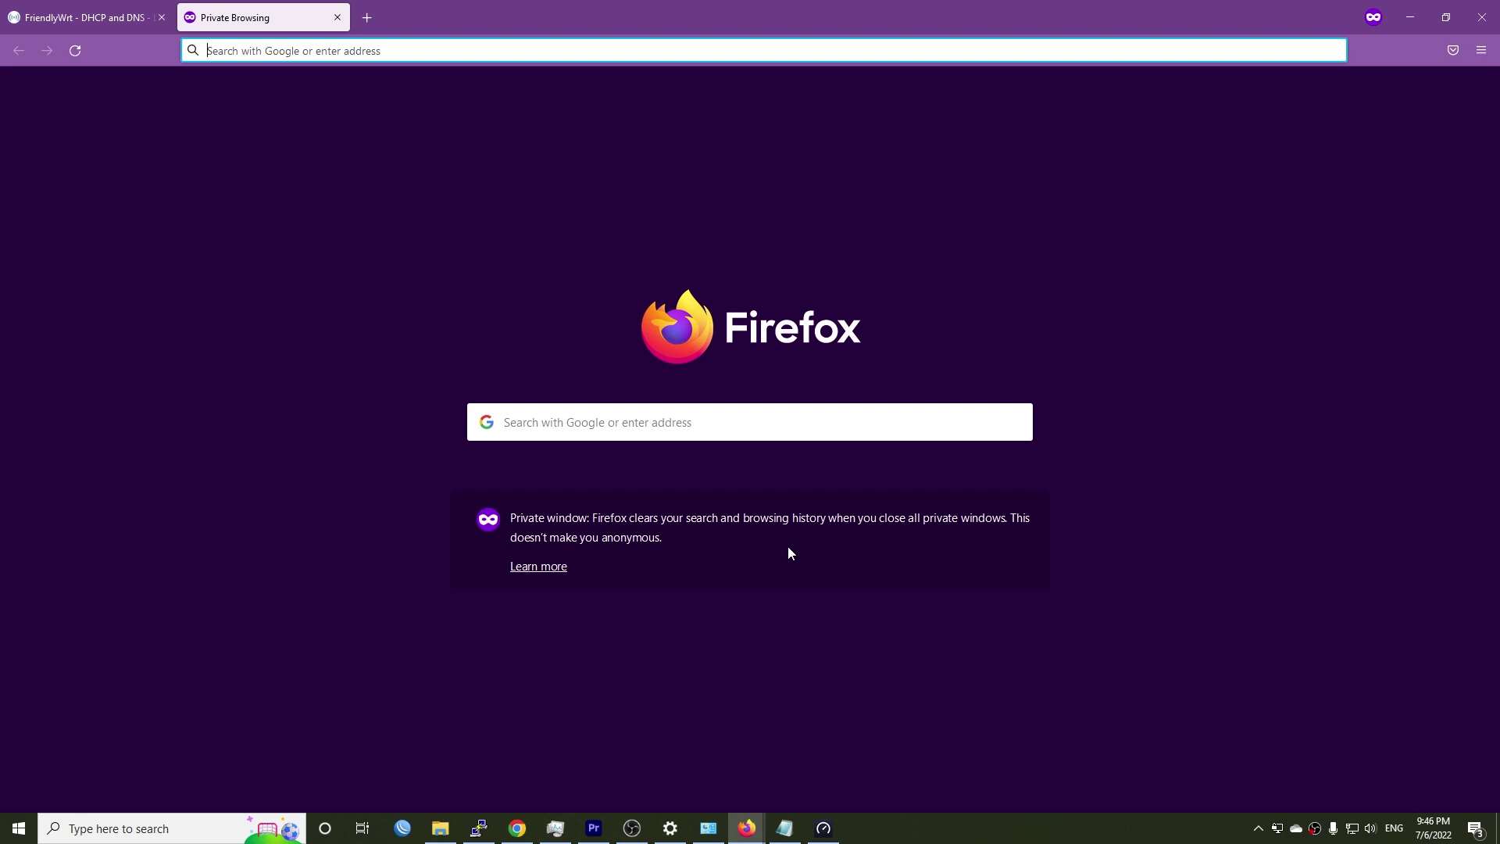
{"action": "key", "text": "ctrl+v"}
{"action": "key", "text": "Return"}
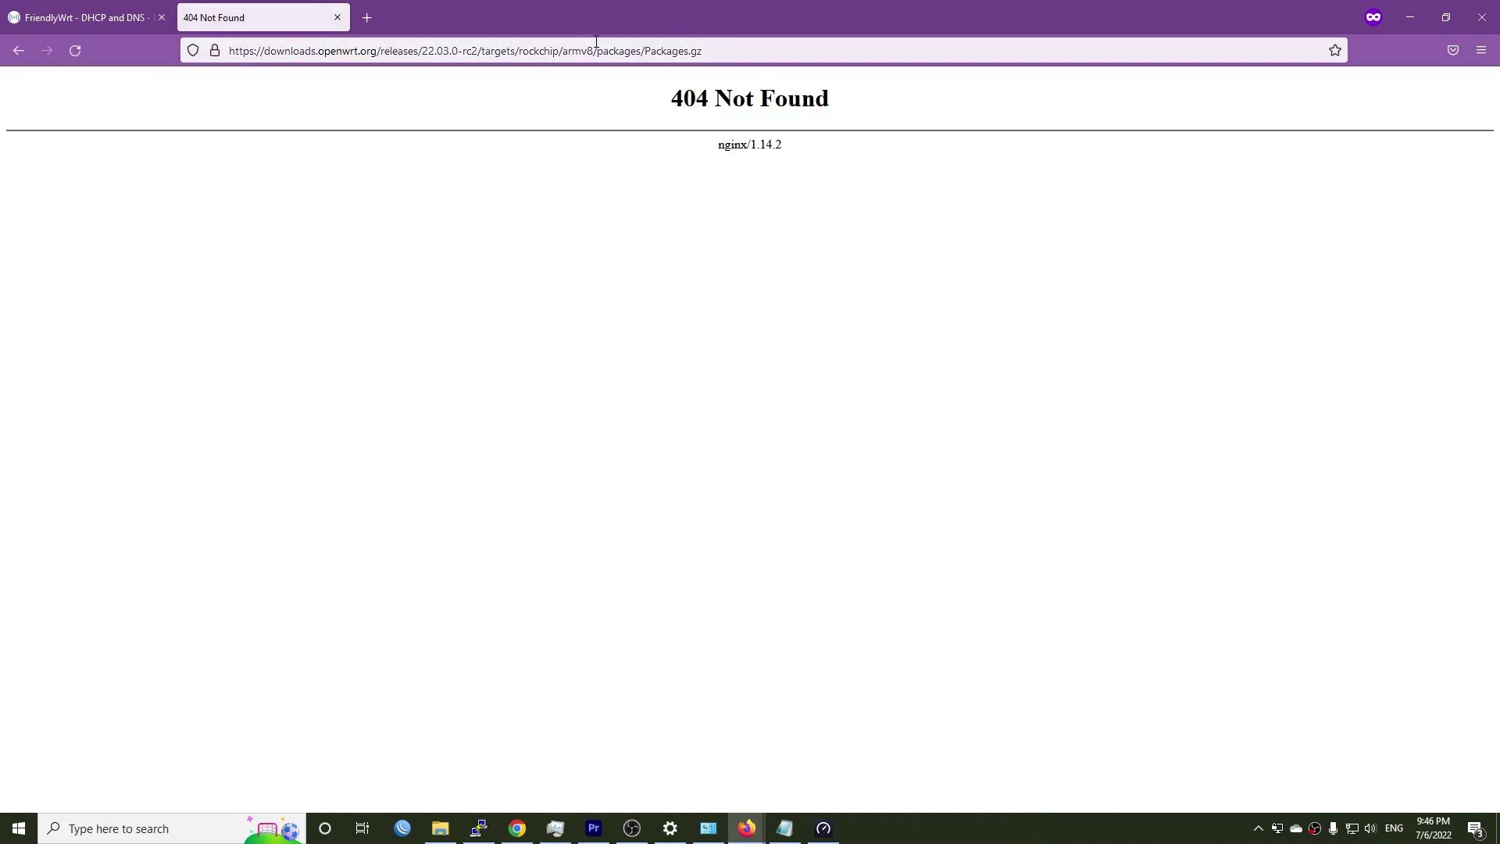
- Change rc2 to rc4 in the URL so Packages.gz downloads successfully
{"action": "left_click_drag", "start_coordinate": [469, 51], "coordinate": [798, 45]}
{"action": "left_click", "coordinate": [798, 45]}
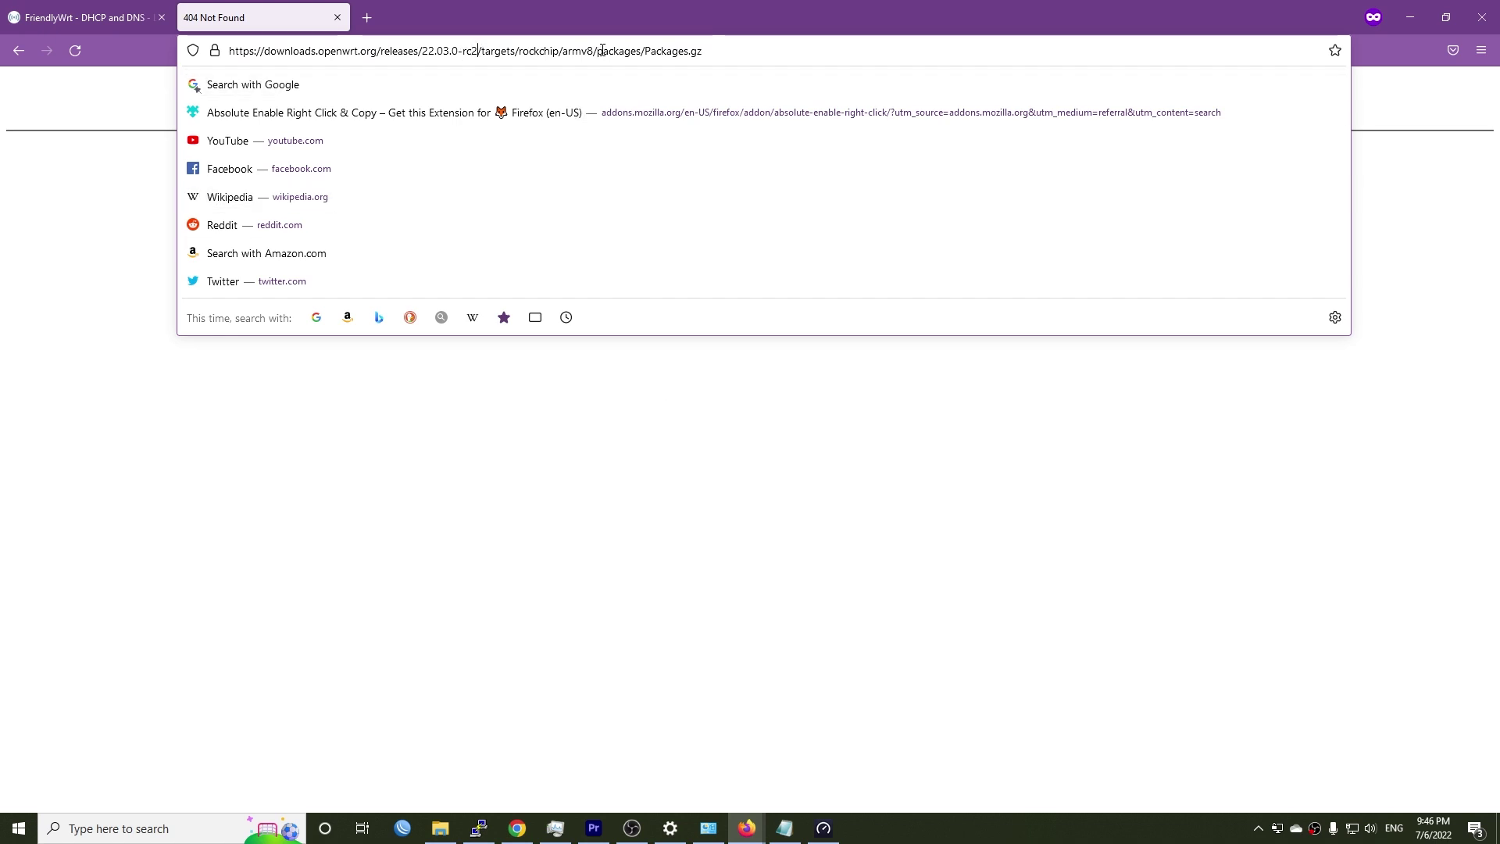
{"action": "key", "text": "BackSpace"}
{"action": "type", "text": "4"}
{"action": "key", "text": "Return"}
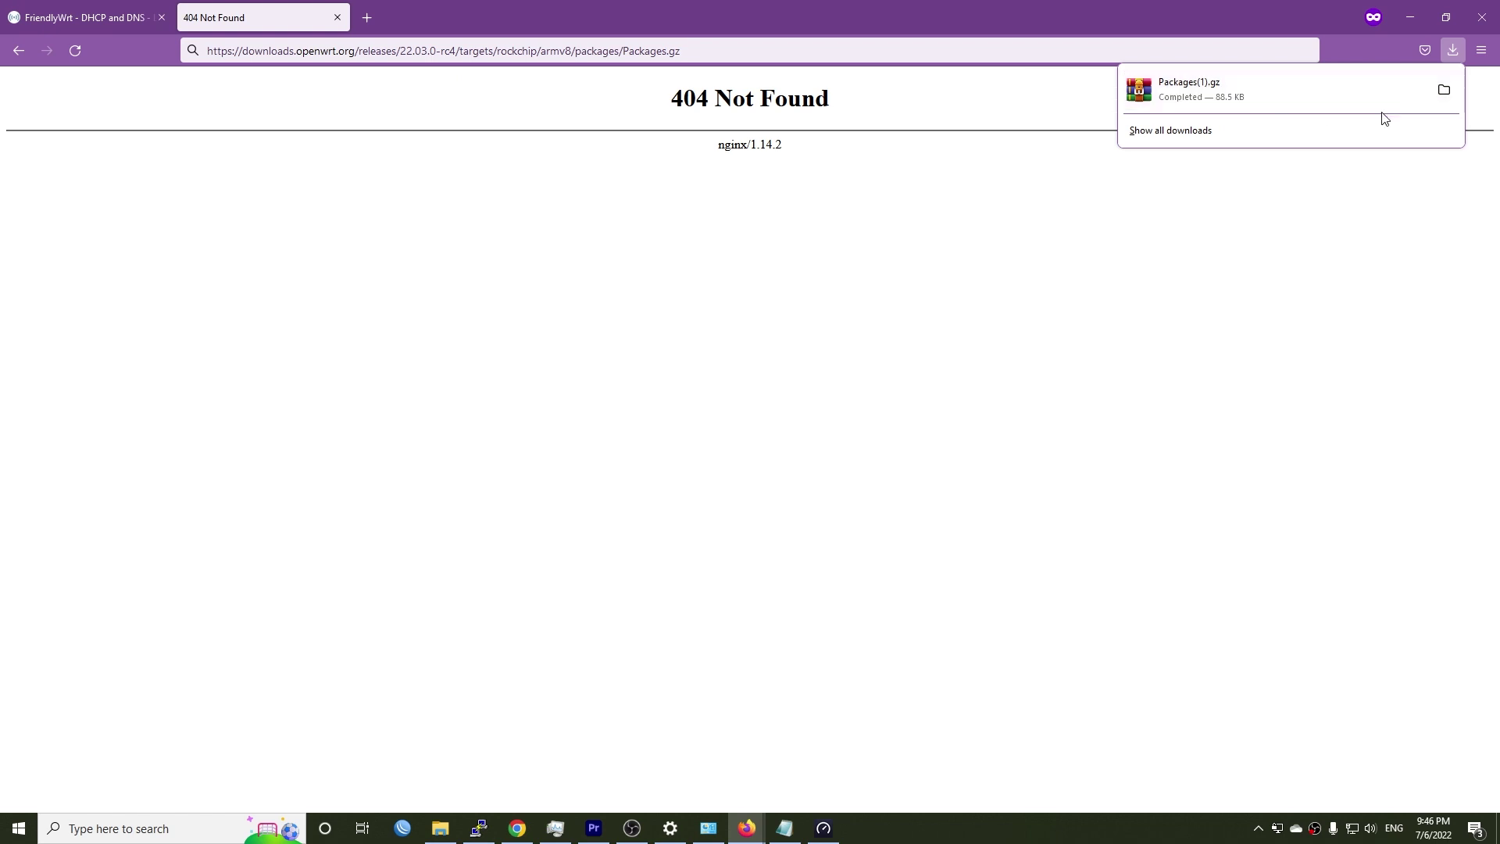
- Change the release in distfeeds.conf from rc2 to rc4 and save the opkg configuration
{"action": "key", "text": "ctrl+Tab"}
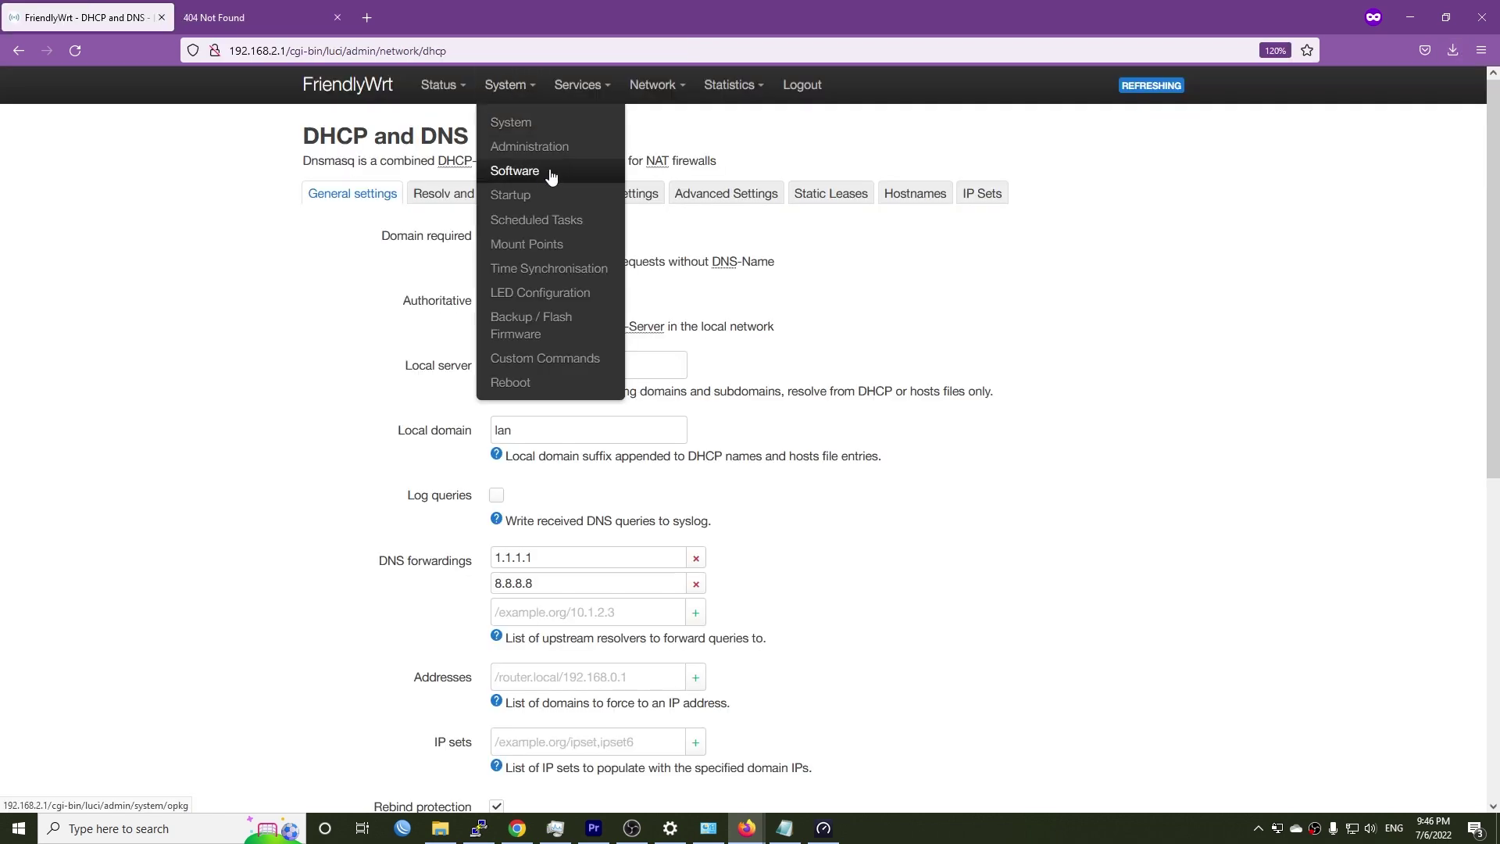
{"action": "left_click", "coordinate": [551, 177]}
{"action": "left_click", "coordinate": [1125, 239]}
{"action": "left_click", "coordinate": [793, 485]}
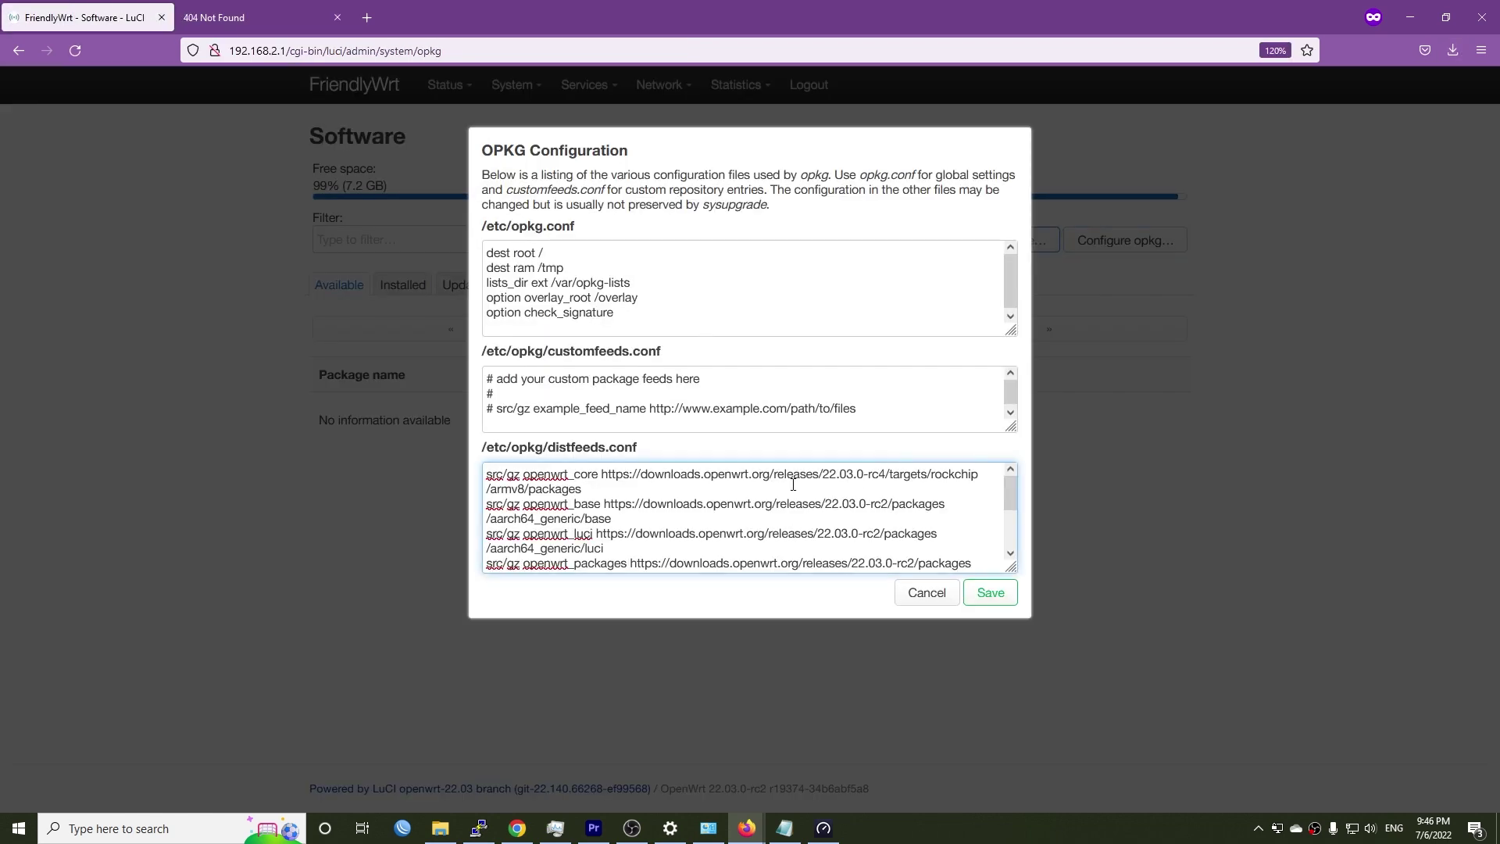
{"action": "scroll", "coordinate": [918, 473], "scroll_direction": "down", "scroll_amount": 1}
{"action": "scroll", "coordinate": [918, 472], "scroll_direction": "down", "scroll_amount": 1}
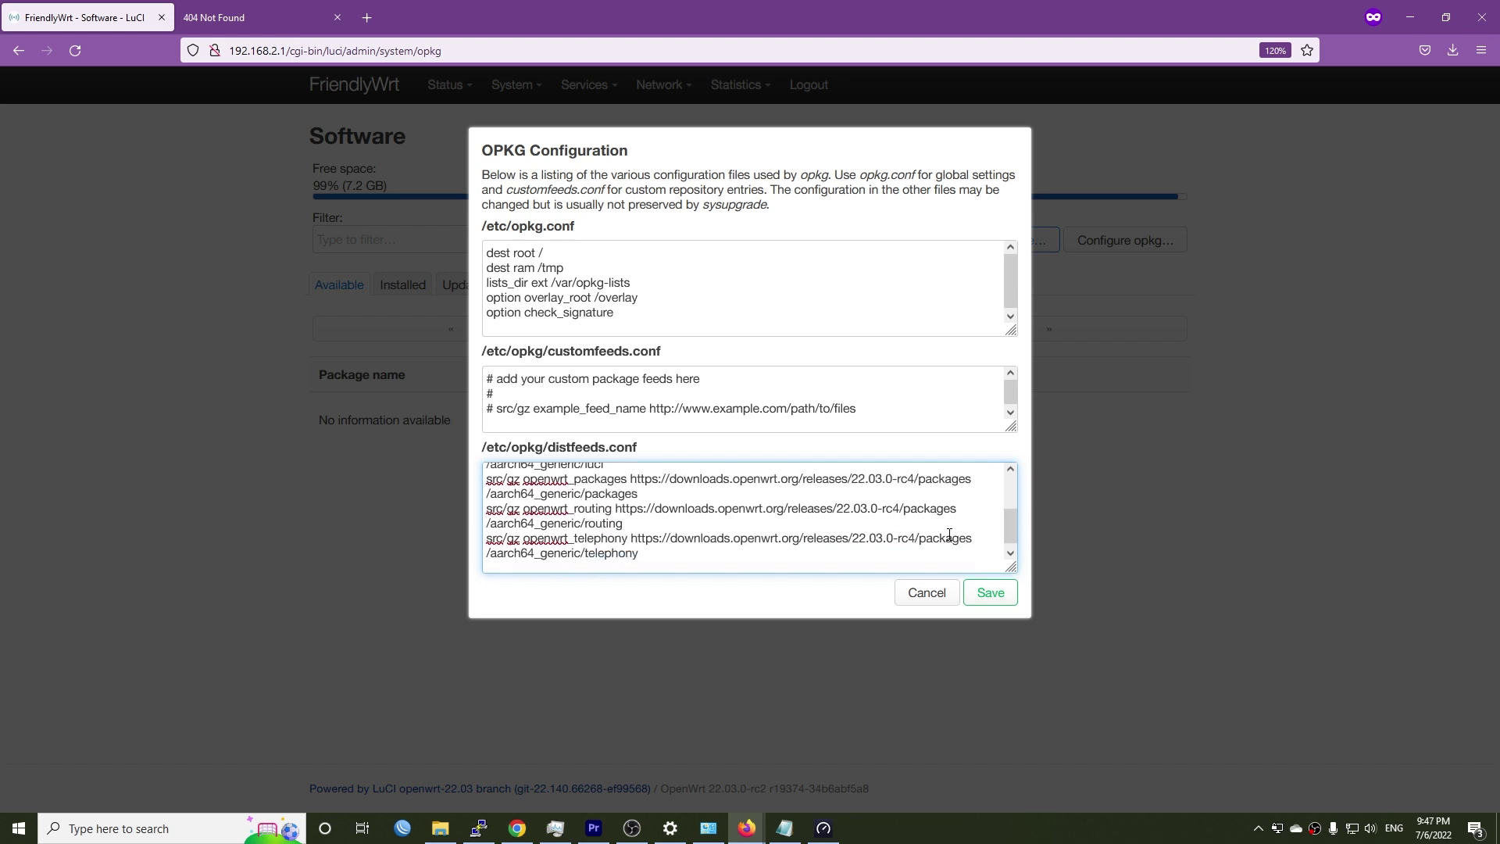
{"action": "scroll", "coordinate": [949, 534], "scroll_direction": "up", "scroll_amount": 2}
{"action": "left_click", "coordinate": [990, 592]}
- Update the package lists and dismiss the successful output log
{"action": "left_click", "coordinate": [873, 239]}
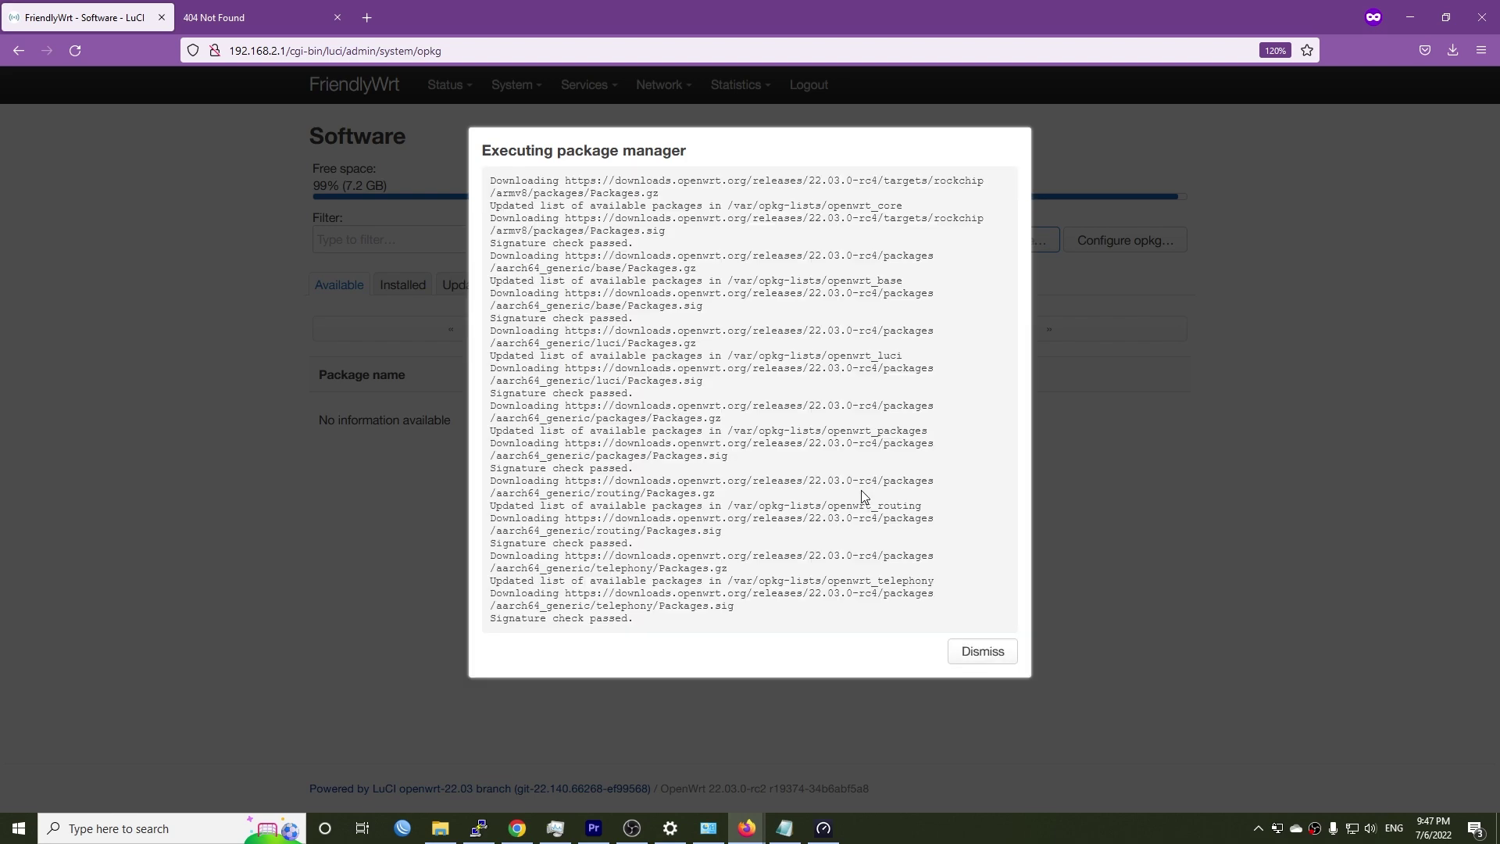
{"action": "left_click_drag", "start_coordinate": [662, 619], "coordinate": [474, 192]}
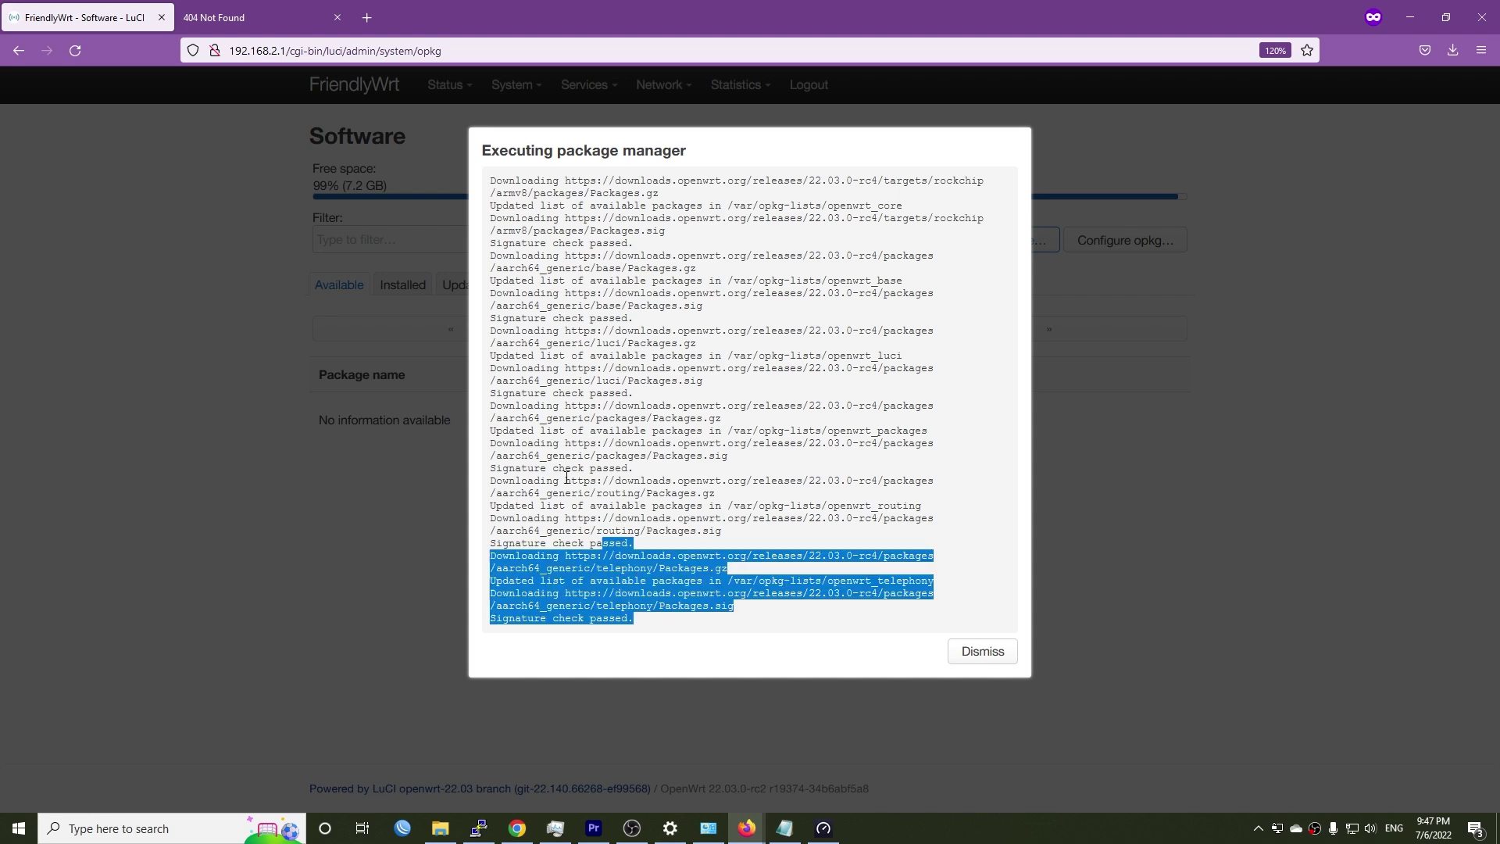
{"action": "left_click", "coordinate": [767, 353]}
{"action": "left_click", "coordinate": [986, 656]}
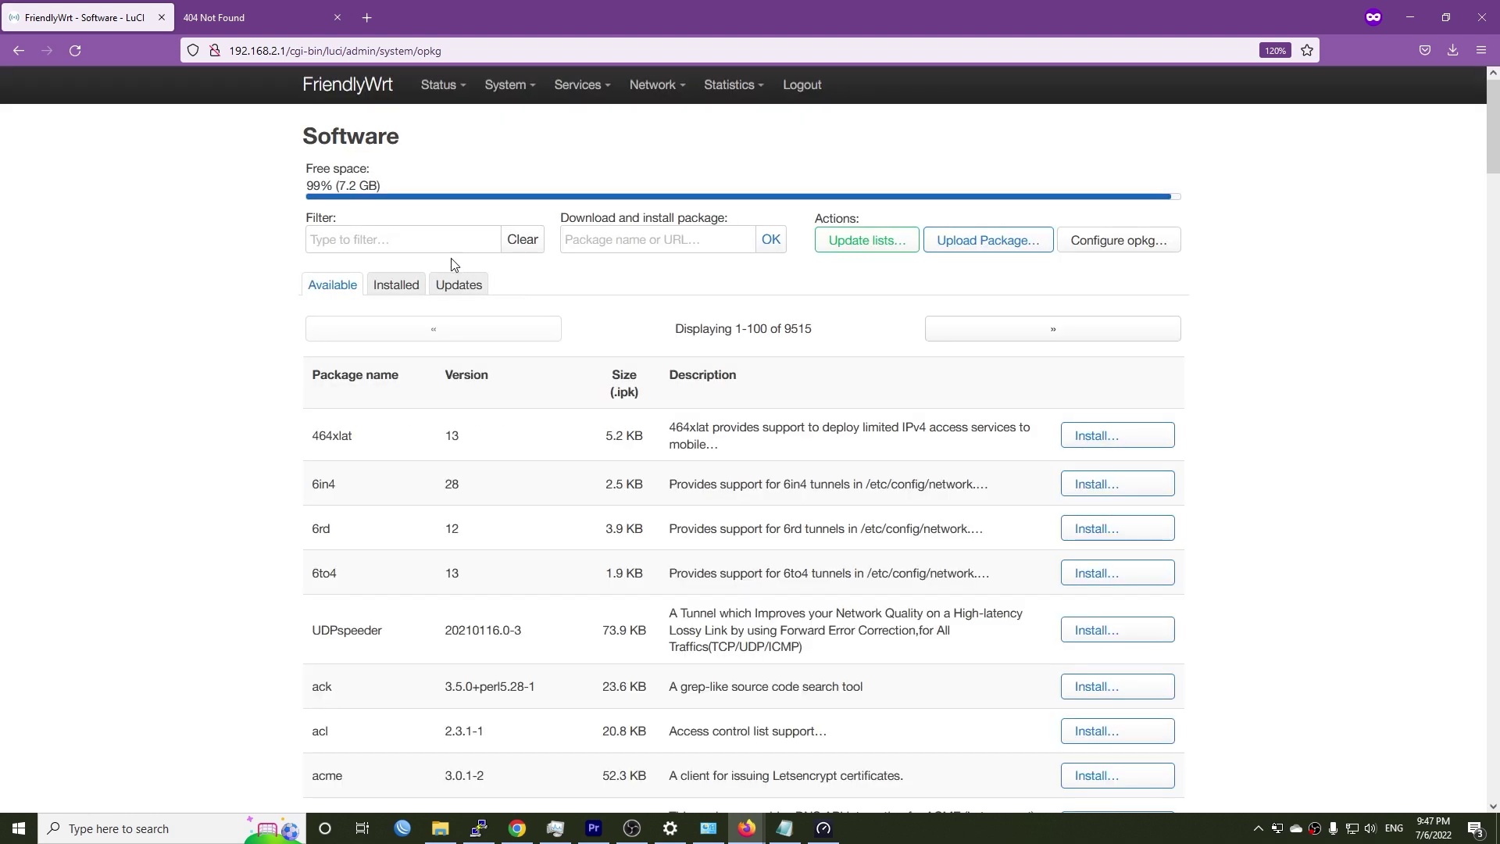
- Filter for htop, install it, and close the install output
{"action": "left_click", "coordinate": [398, 243]}
{"action": "type", "text": "htop"}
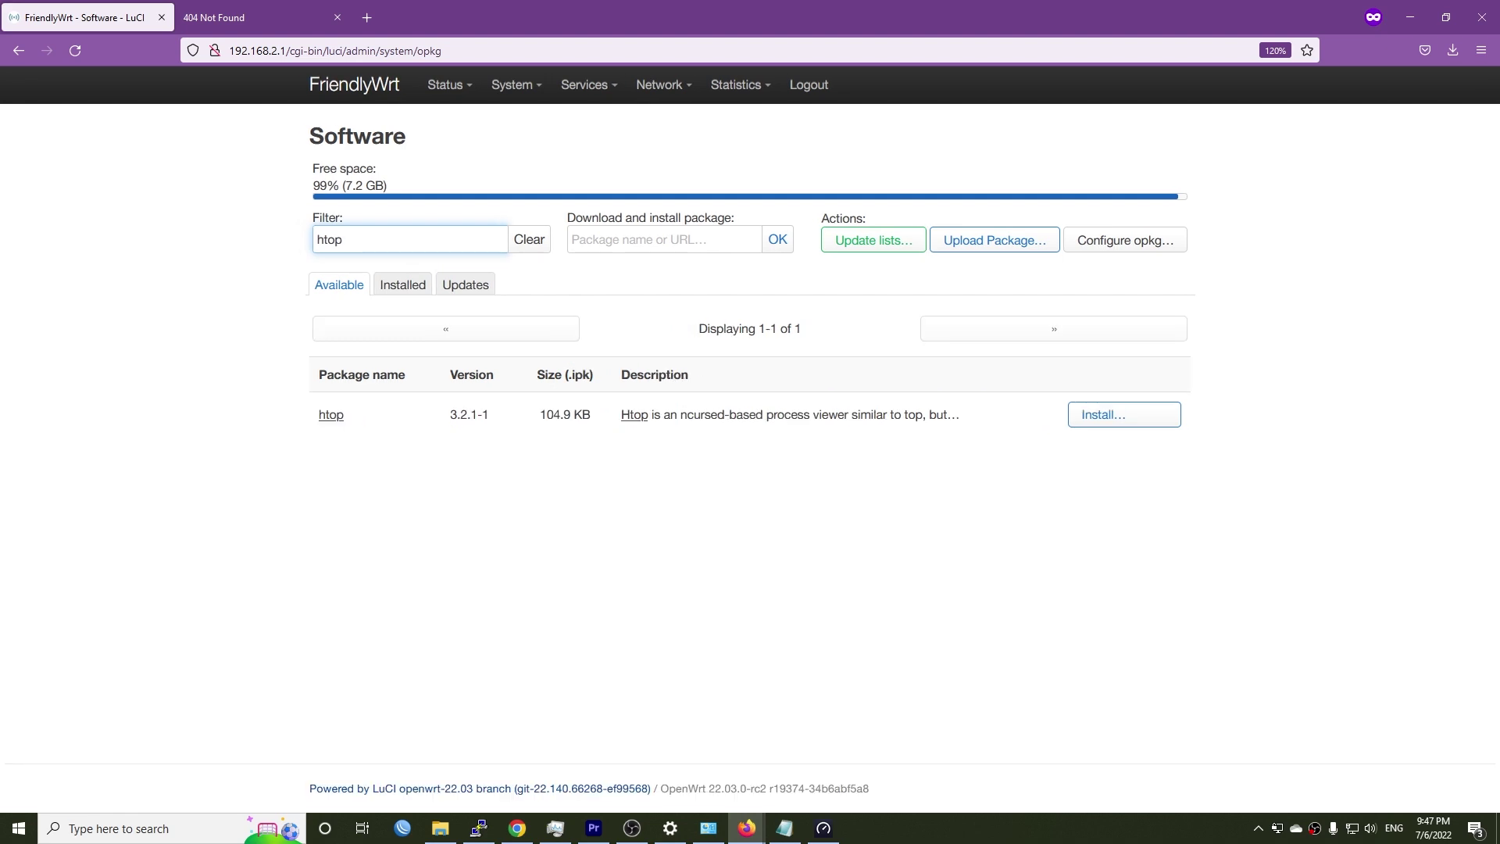
{"action": "left_click", "coordinate": [1067, 421]}
{"action": "left_click", "coordinate": [1058, 586]}
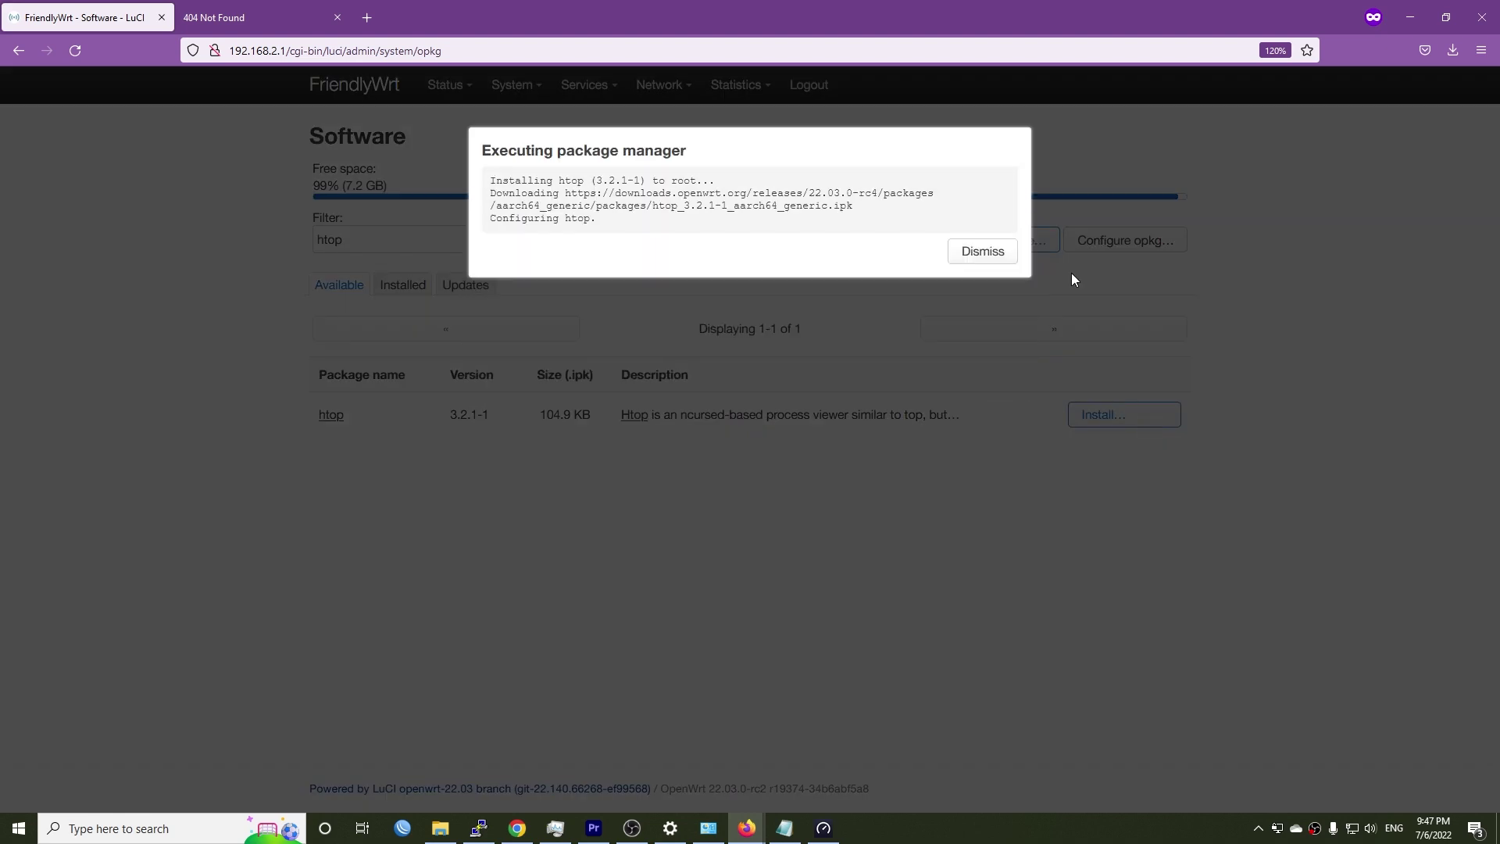
{"action": "left_click", "coordinate": [983, 251]}
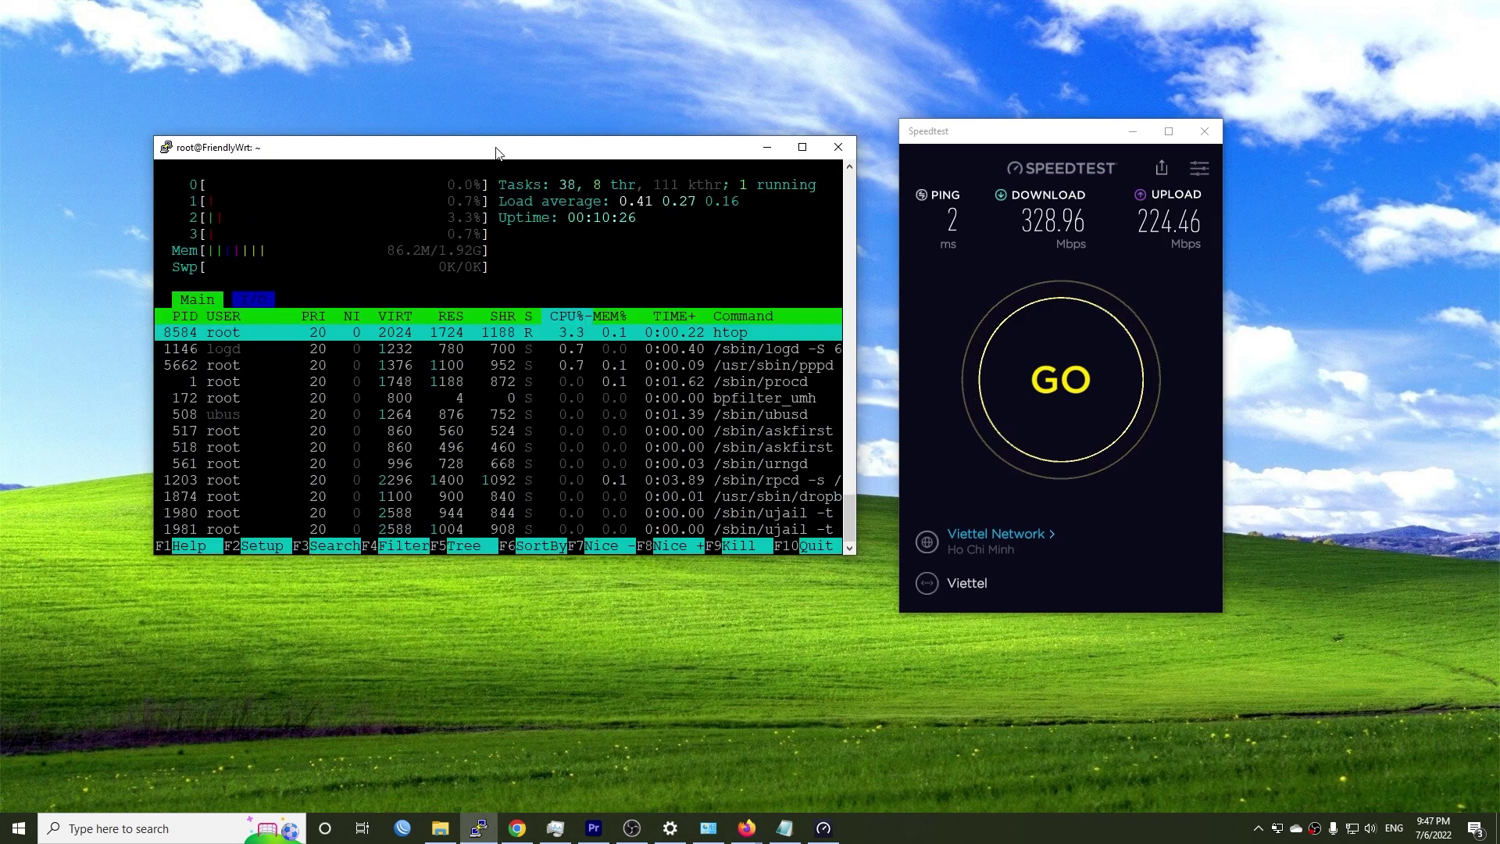
- Run a new speed test while htop shows router load, then go to Network > Firewall
{"action": "left_click", "coordinate": [1057, 379]}
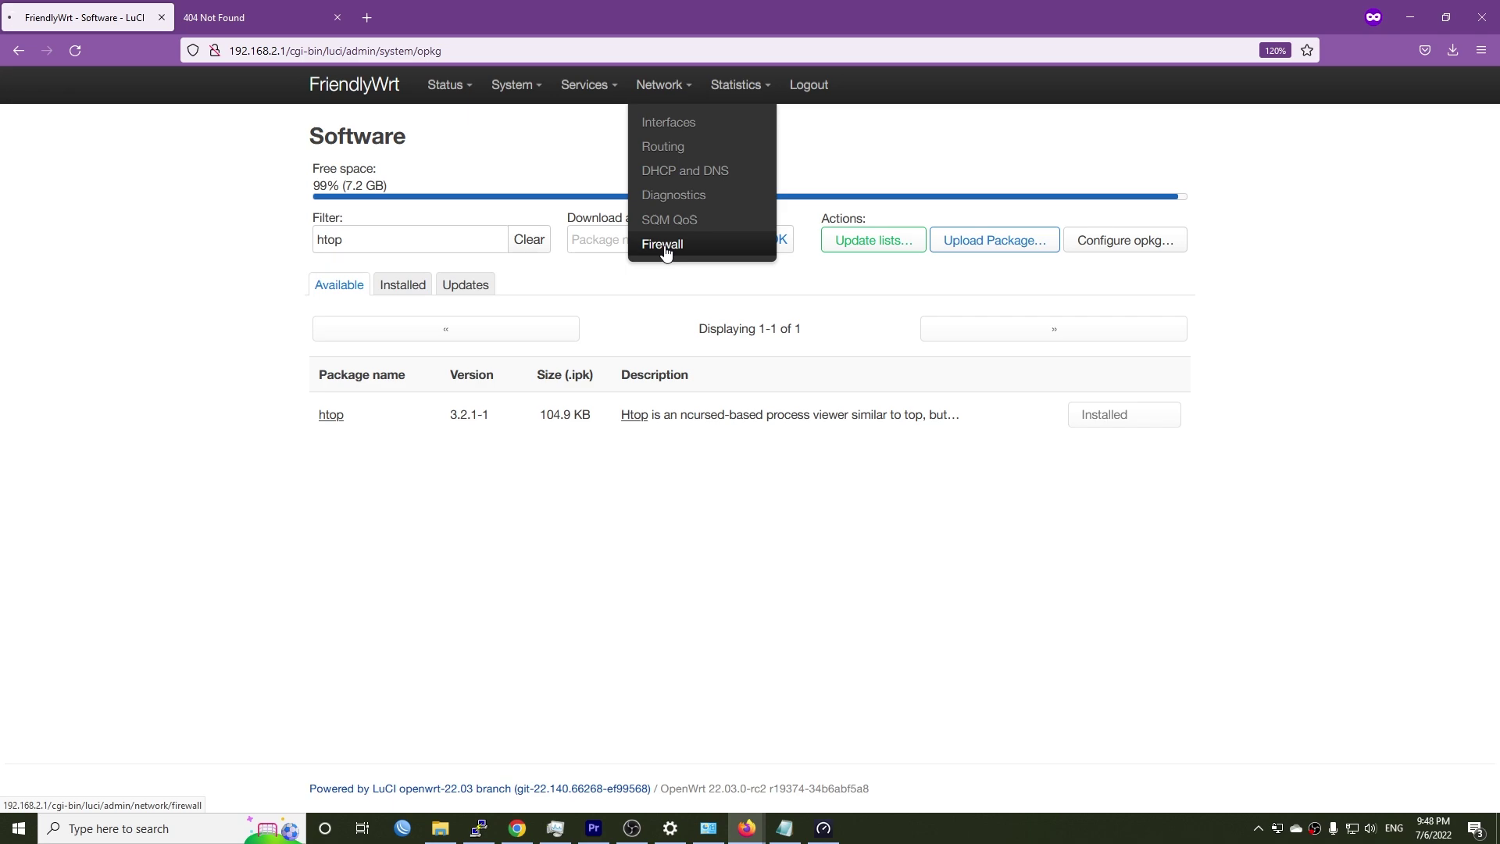
{"action": "left_click", "coordinate": [666, 245]}
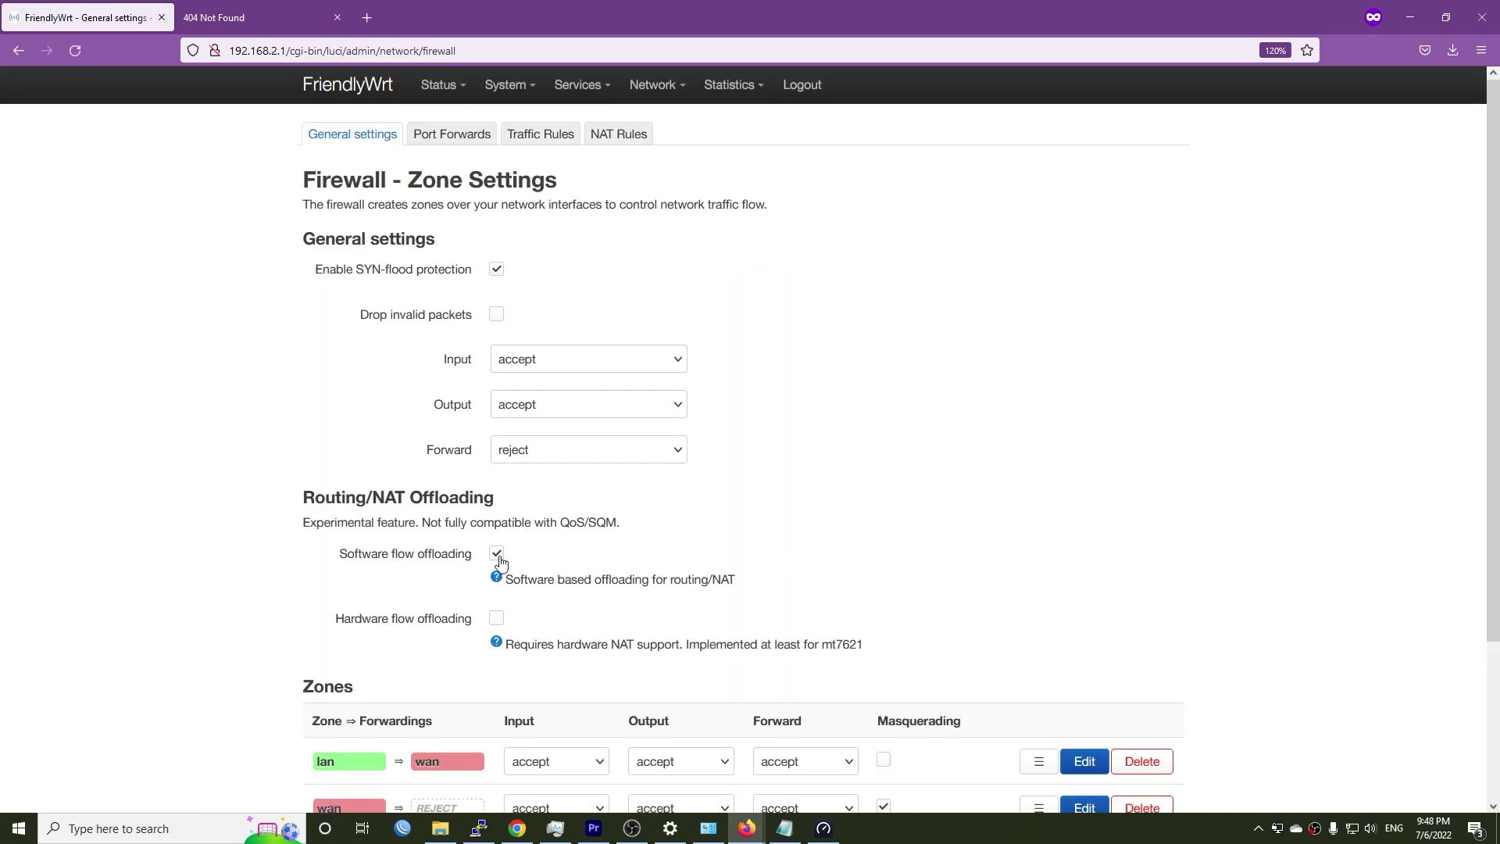
- Disable software flow offloading, save and apply the firewall change, and minimize Firefox
{"action": "left_click", "coordinate": [497, 553]}
{"action": "scroll", "coordinate": [737, 495], "scroll_direction": "down", "scroll_amount": 3}
{"action": "left_click", "coordinate": [978, 719]}
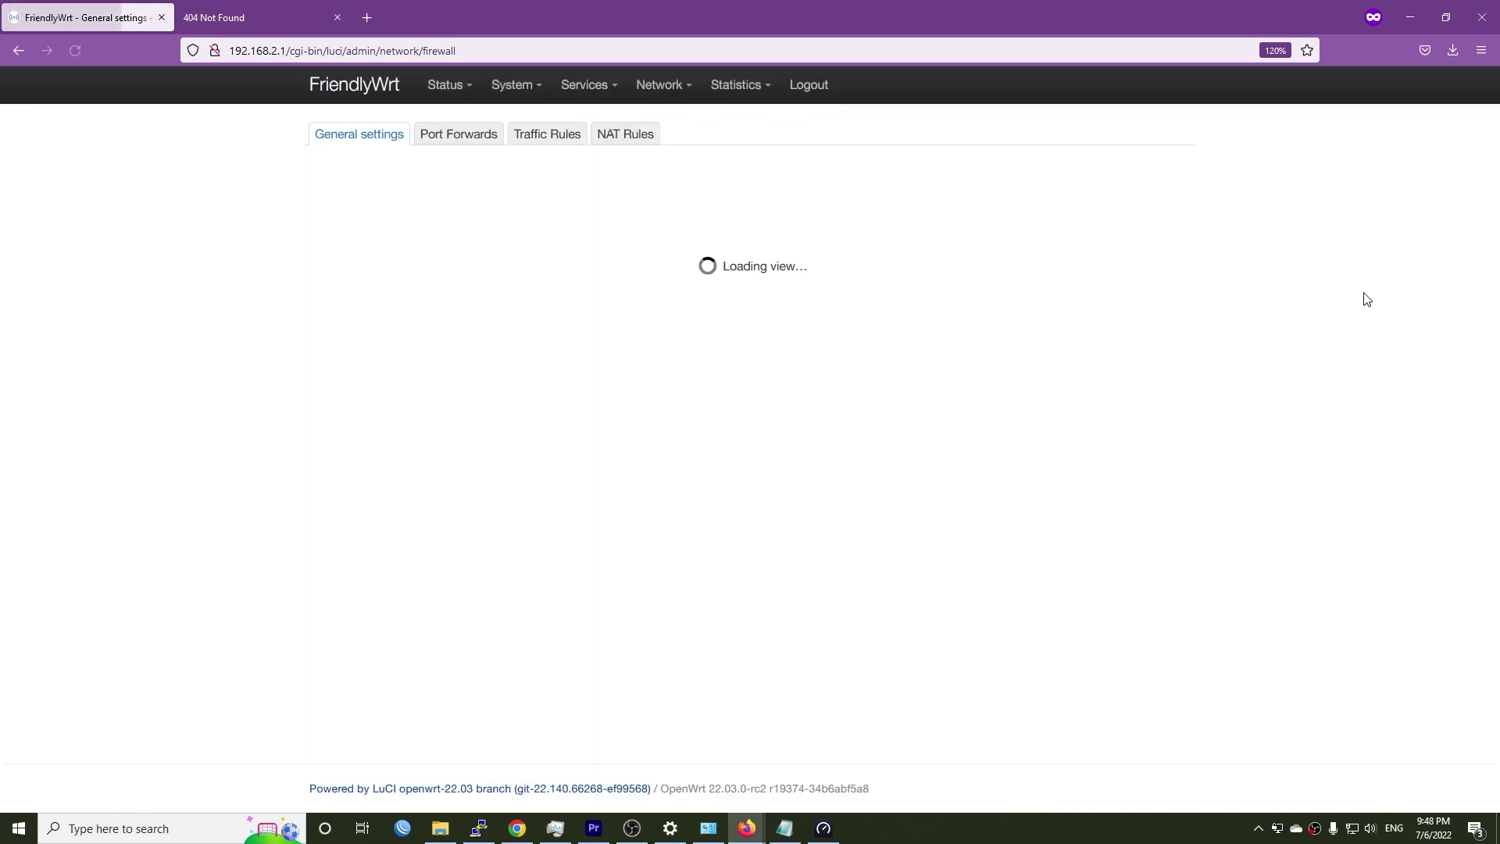
{"action": "left_click", "coordinate": [1410, 17]}
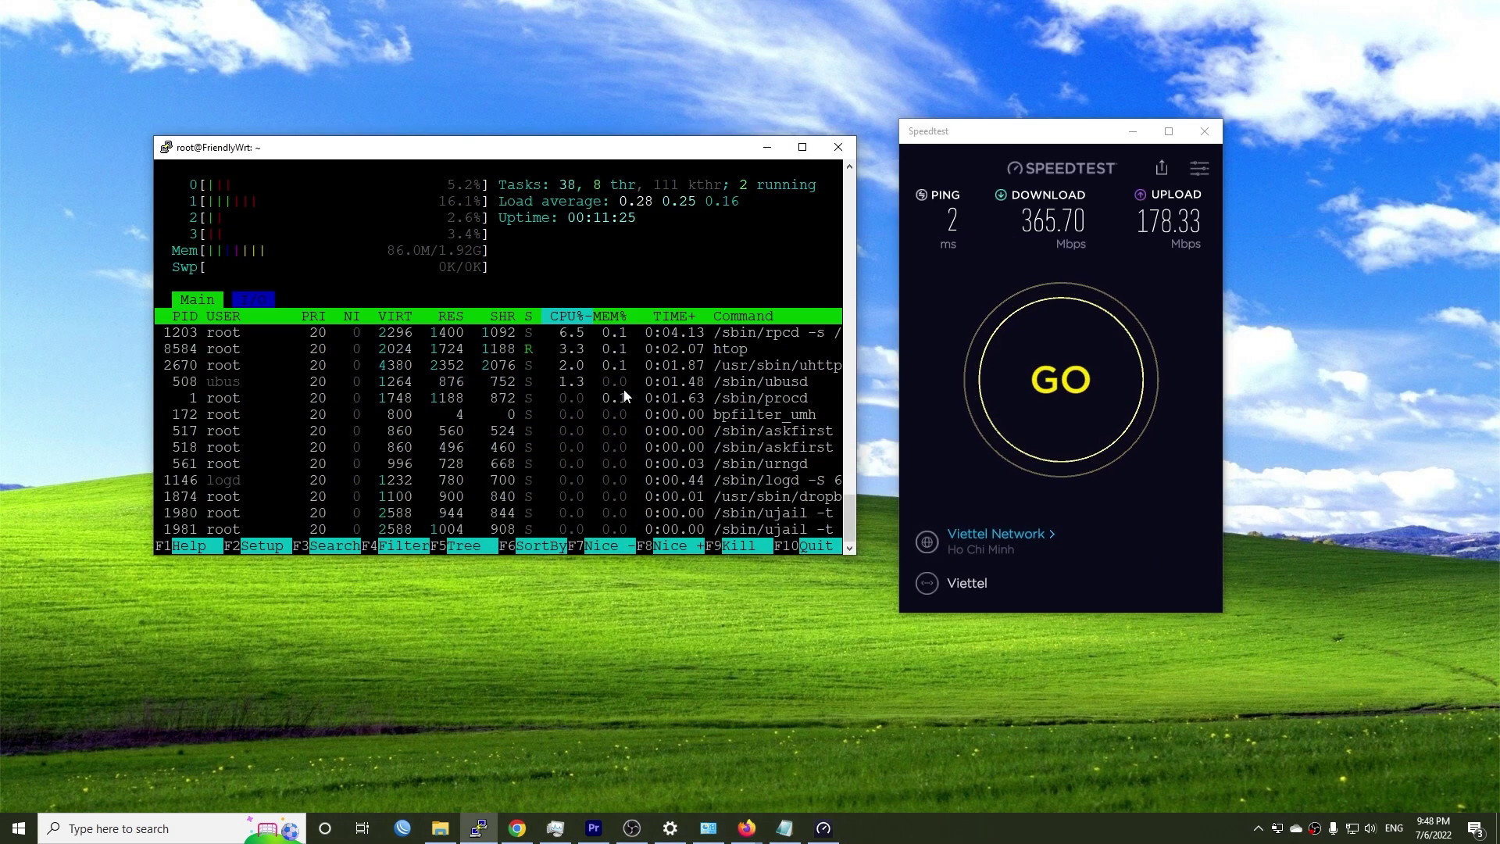
- Run two more speed tests with offloading off, reaching about 395 Mbps down and 212 up
{"action": "left_click", "coordinate": [1060, 375]}
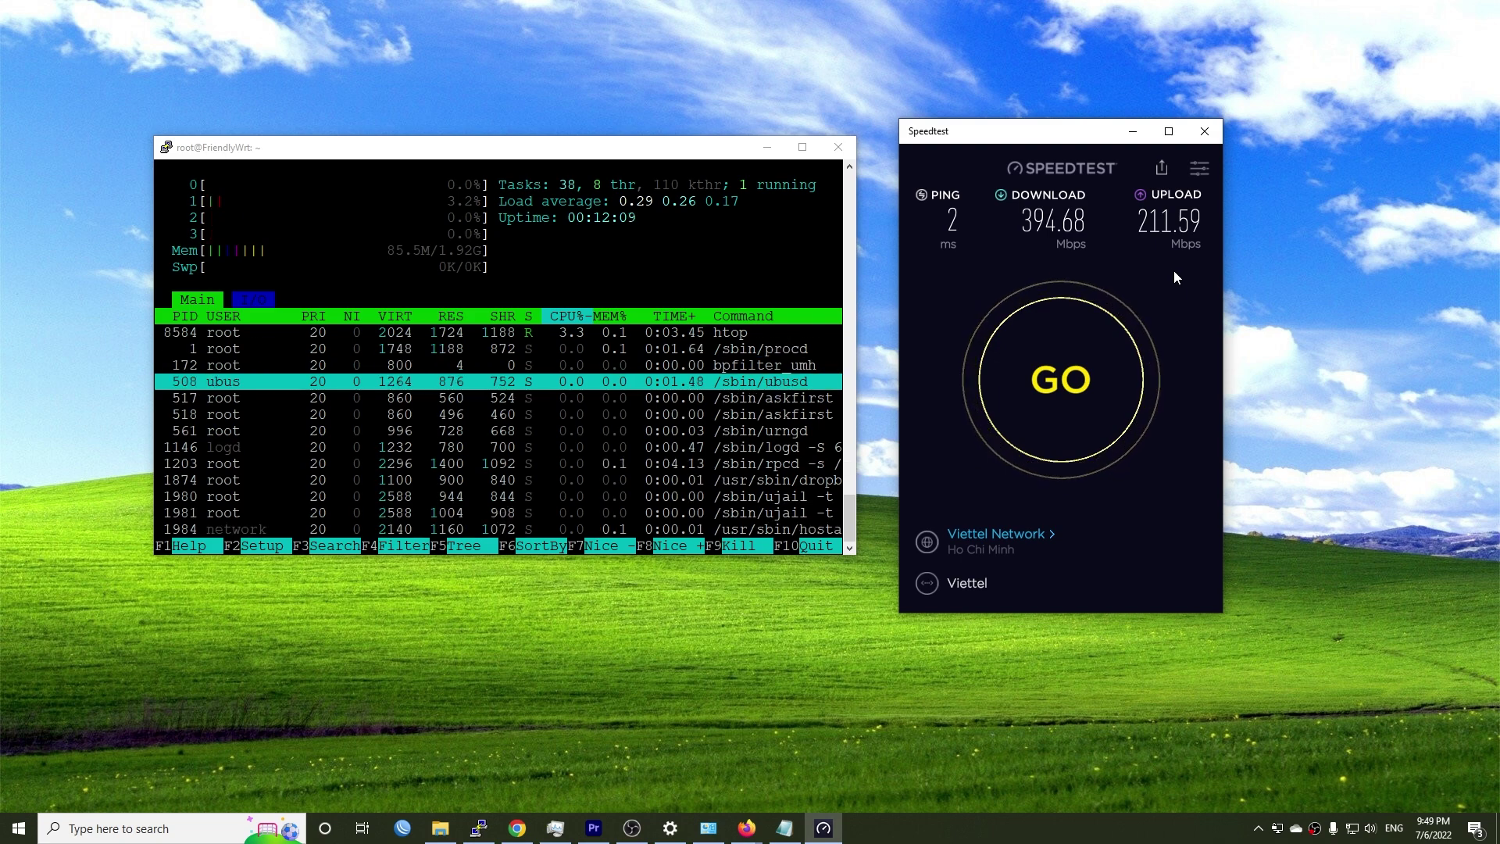
{"action": "left_click", "coordinate": [1131, 371]}
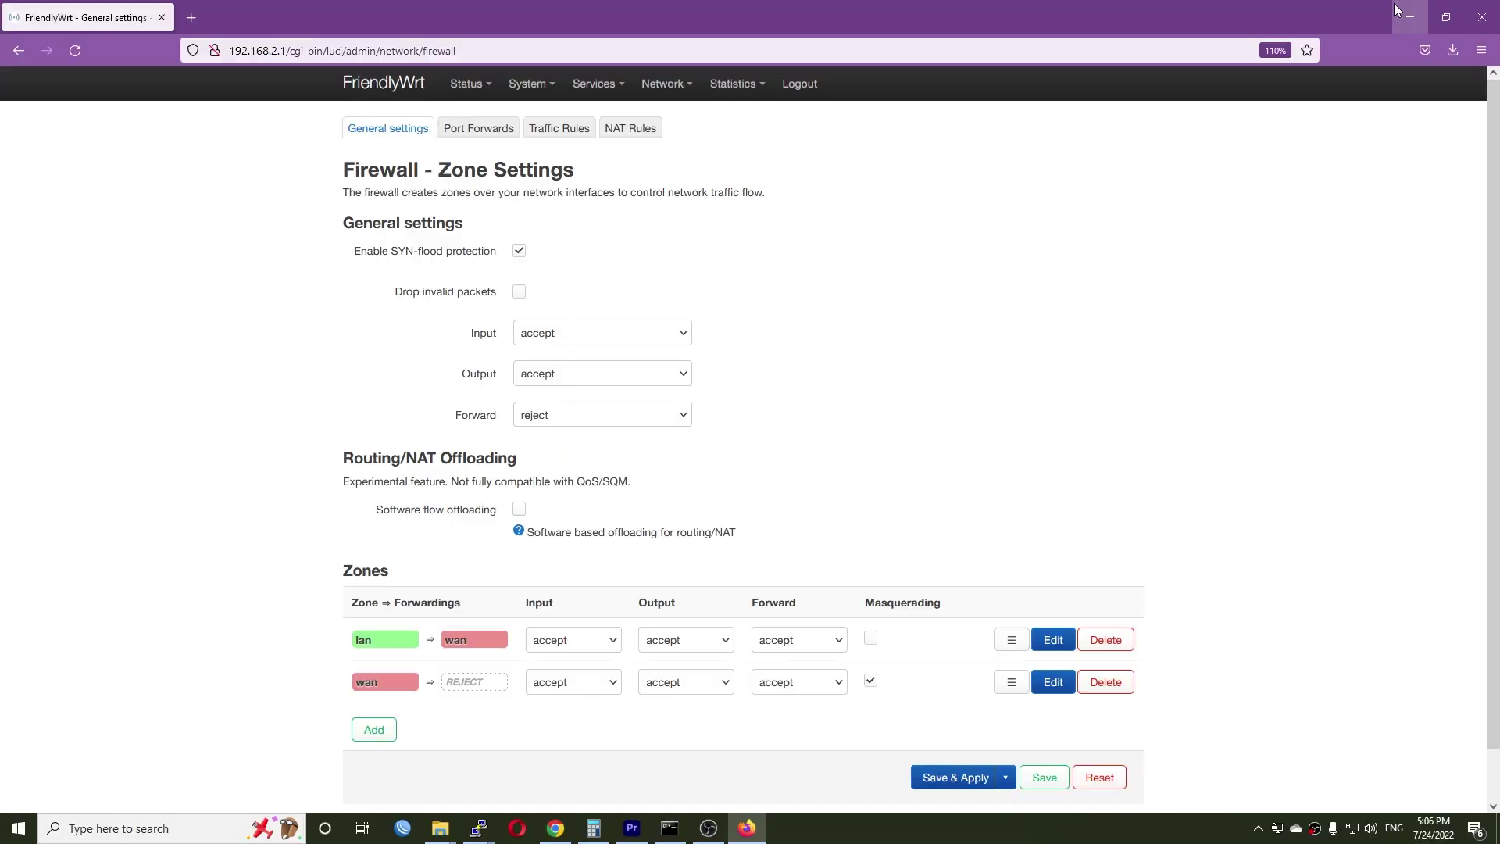
- Run the 20-second iperf3 test against 192.168.2.1 twice, reaching about 1.93 Gbits/sec
{"action": "left_click", "coordinate": [1393, 3]}
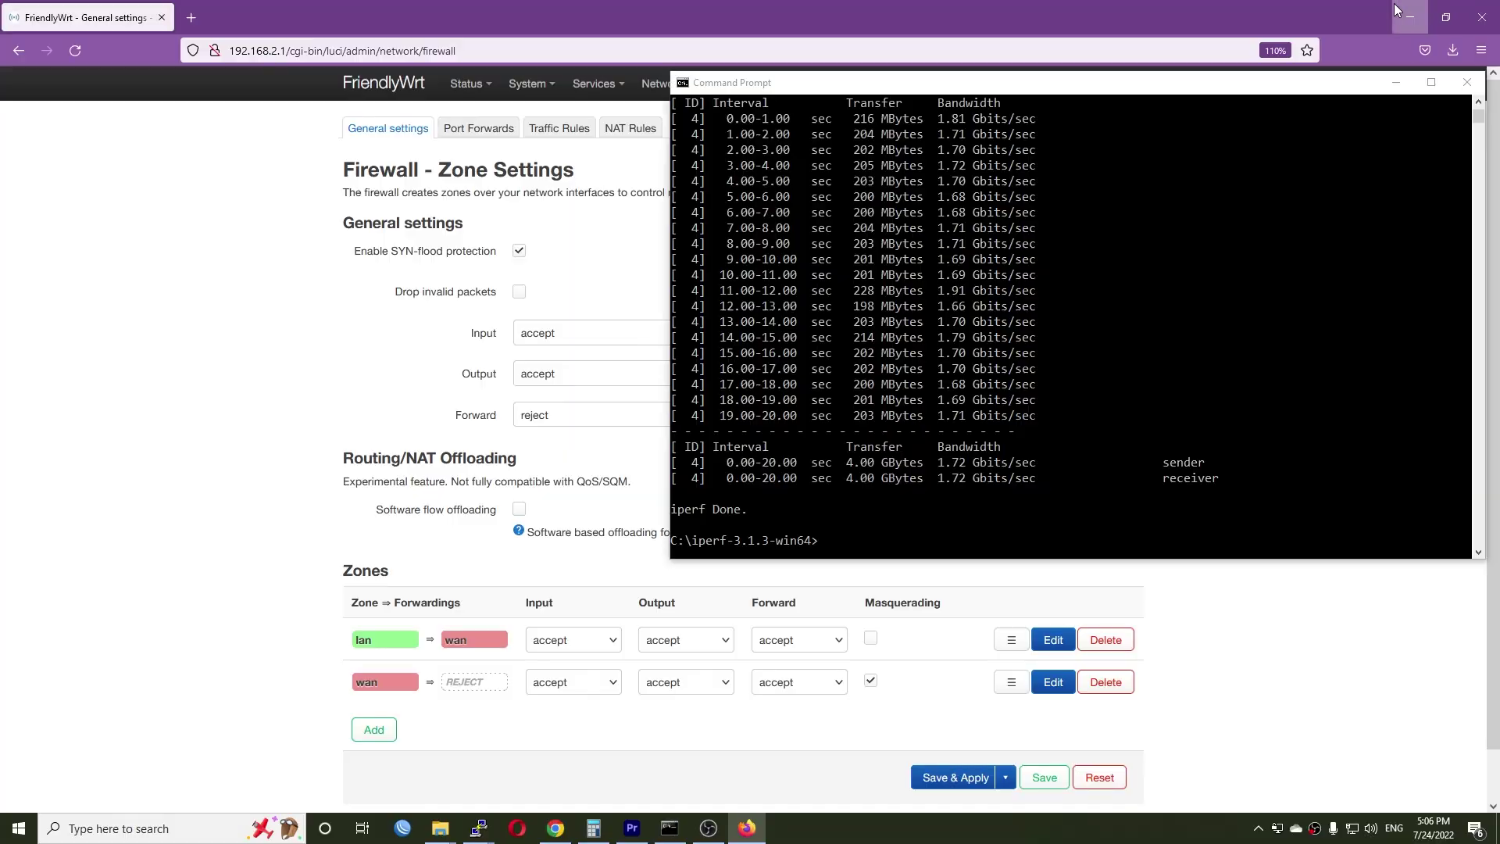
{"action": "left_click", "coordinate": [955, 539]}
{"action": "key", "text": "Up"}
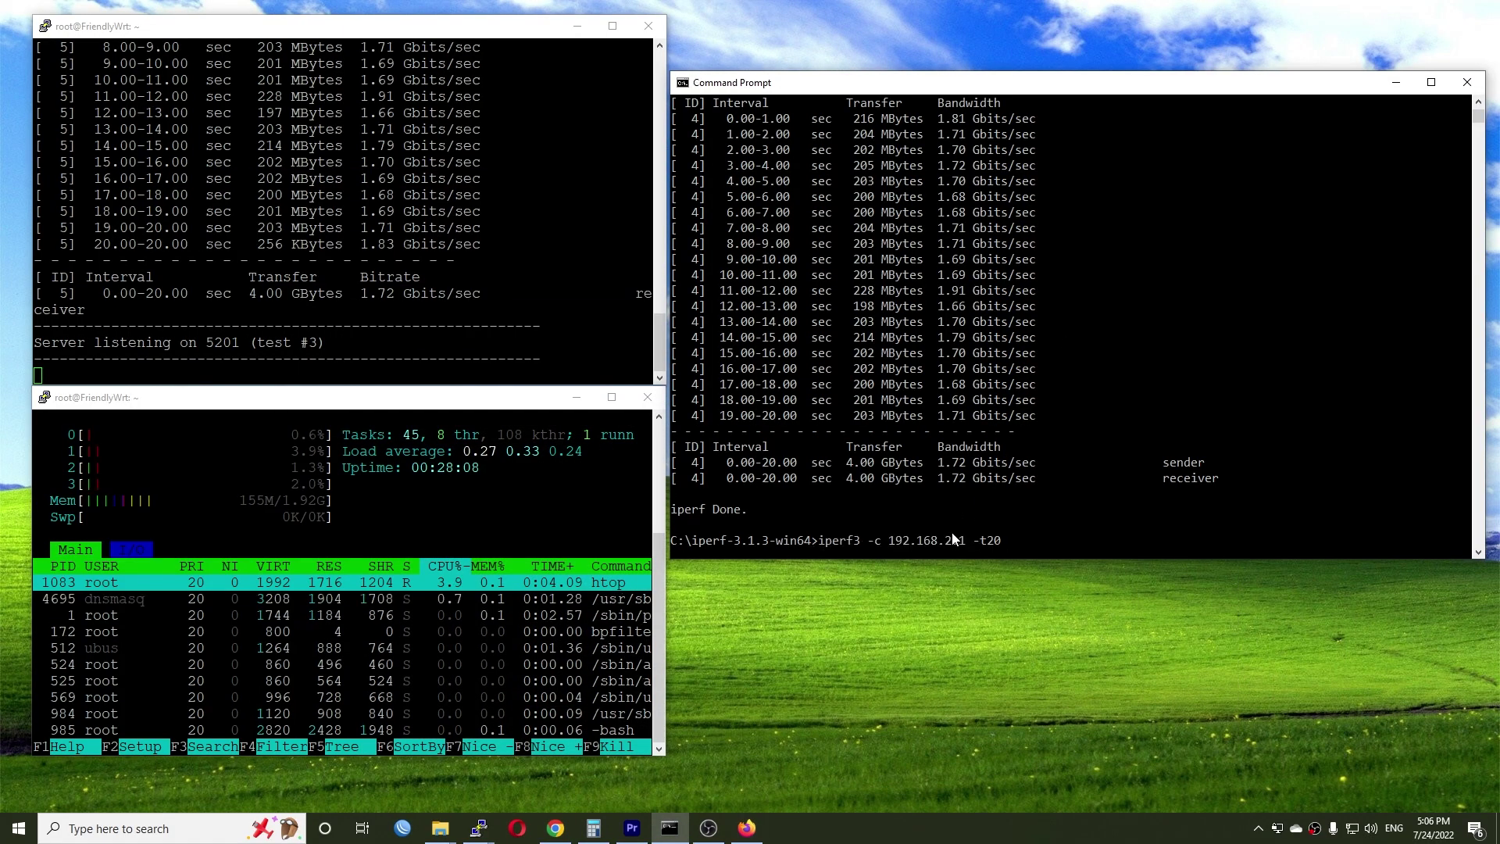
{"action": "key", "text": "Return"}
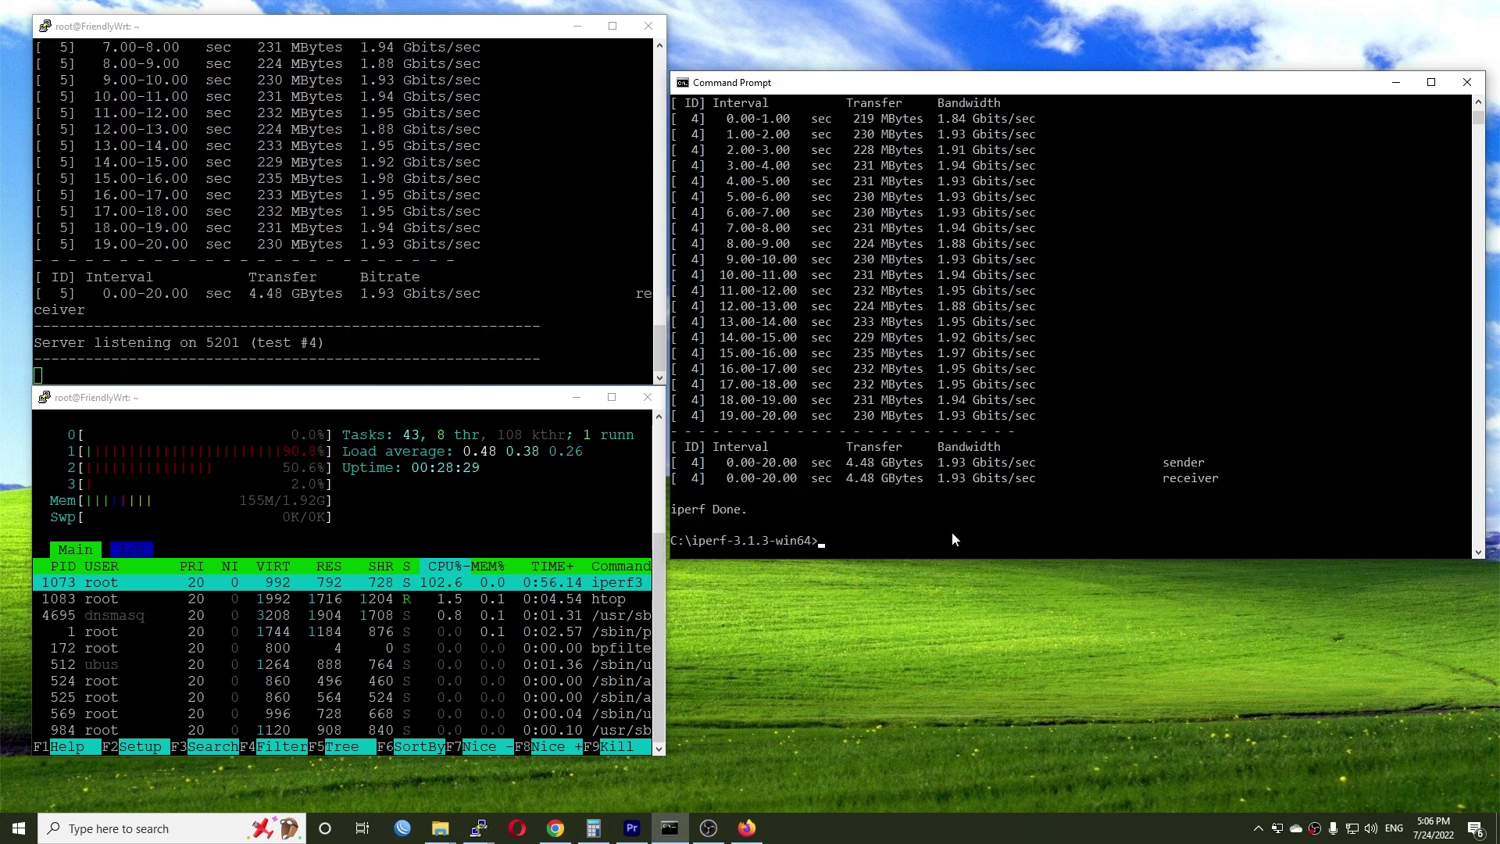
{"action": "key", "text": "Up"}
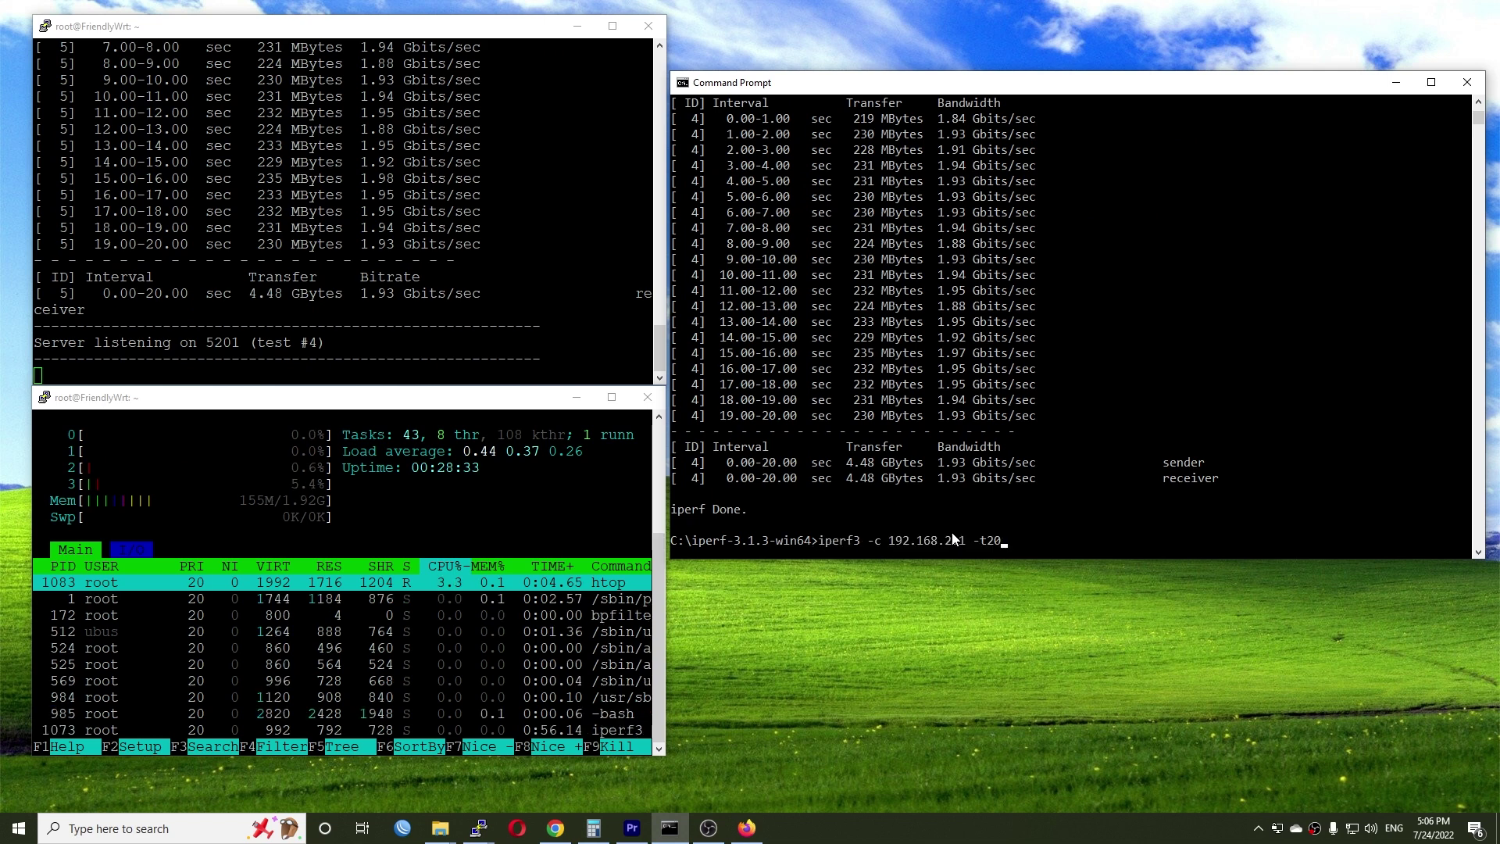
{"action": "key", "text": "Return"}
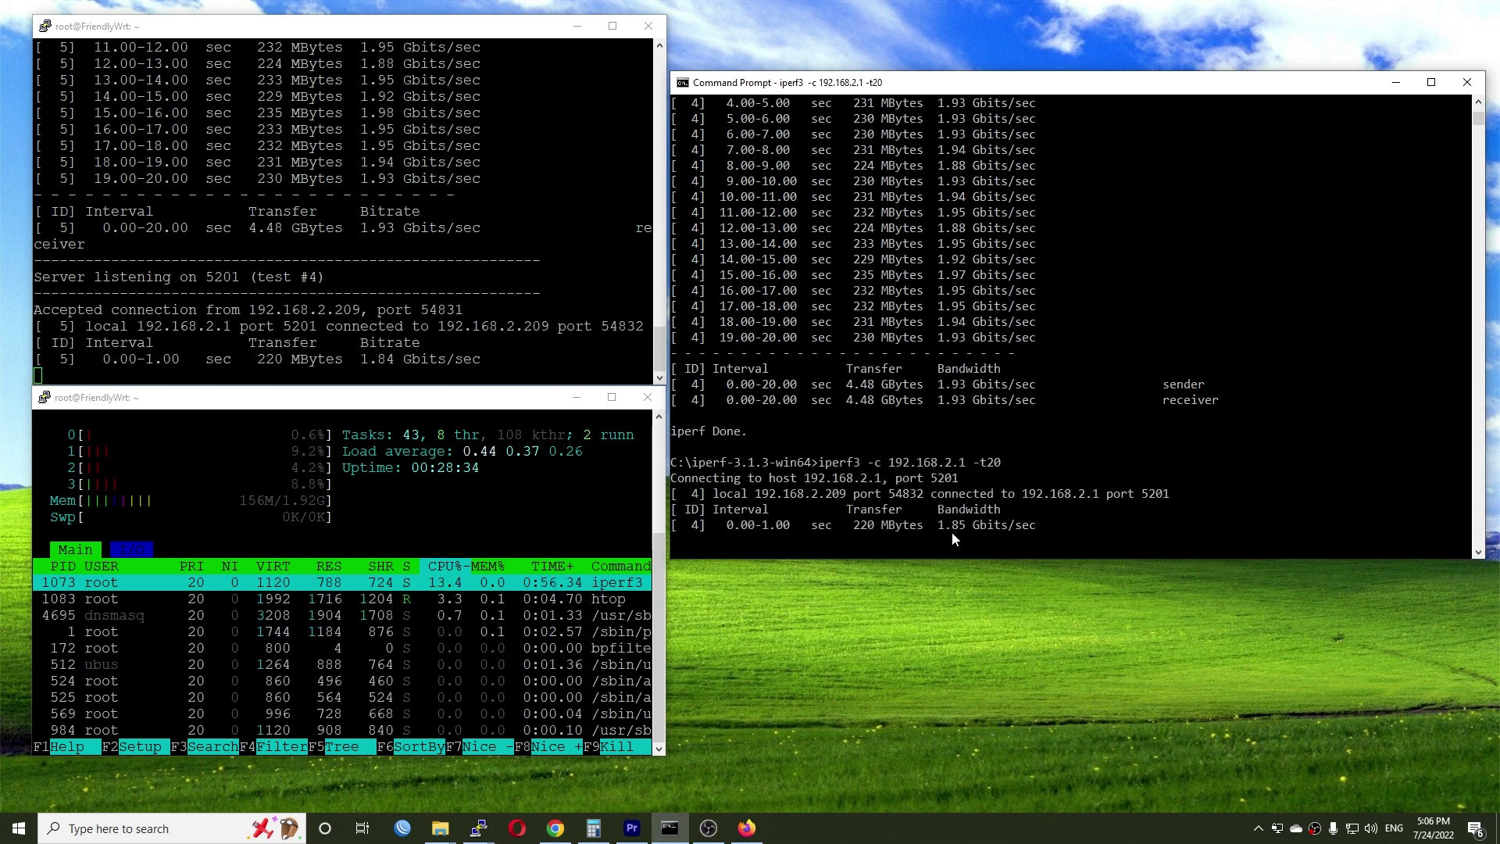